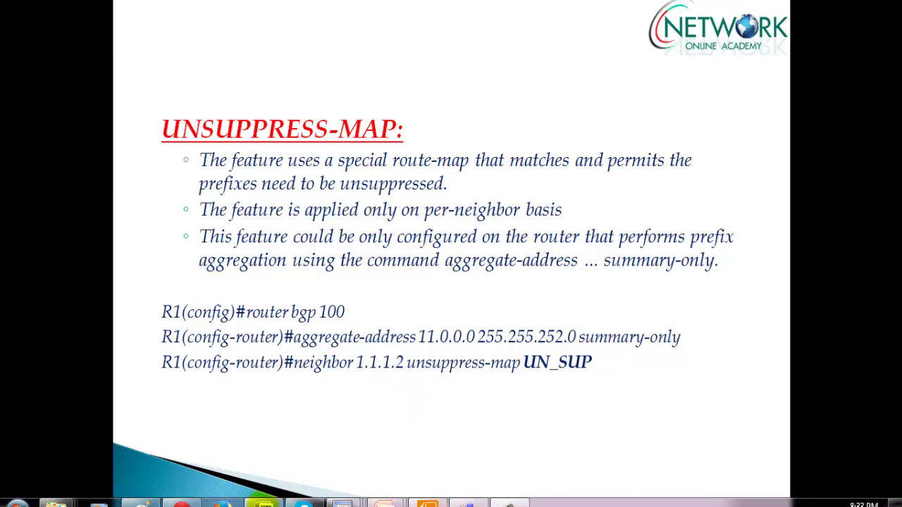
# Step: Return to the Paint topology diagram and circle R1's 11.0.x loopback list with the brush
pyautogui.hotkey('alt', 'Tab')
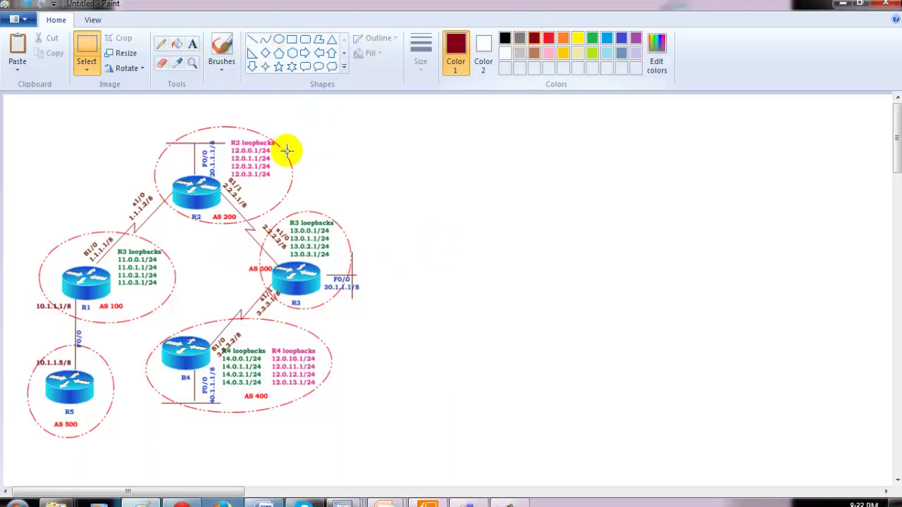
pyautogui.click(221, 44)
pyautogui.moveTo(164, 242)
pyautogui.mouseDown()
pyautogui.moveTo(138, 232)
pyautogui.moveTo(172, 237)
pyautogui.moveTo(124, 258)
pyautogui.moveTo(113, 247)
pyautogui.mouseUp()
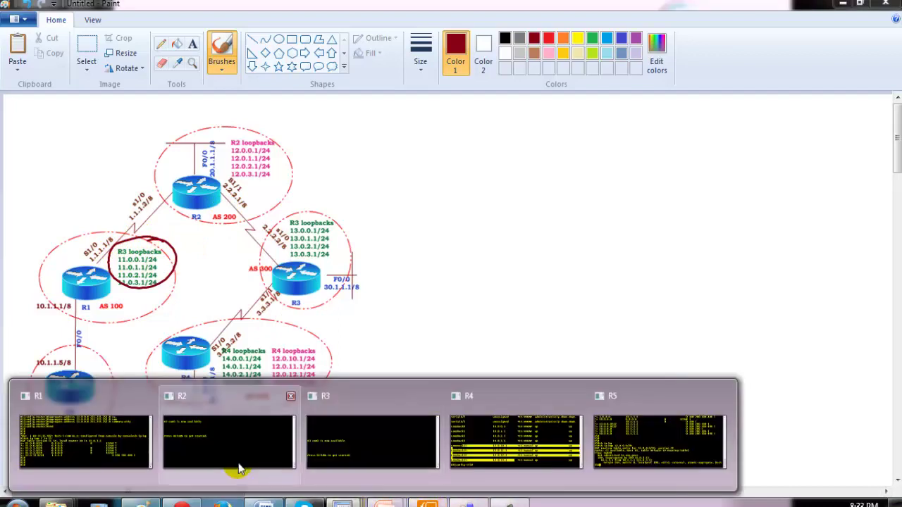
# Step: On R1, enter privileged mode, run 'sh run | s bgp' and copy the 11.0.0.0 aggregate-address line
pyautogui.click(88, 439)
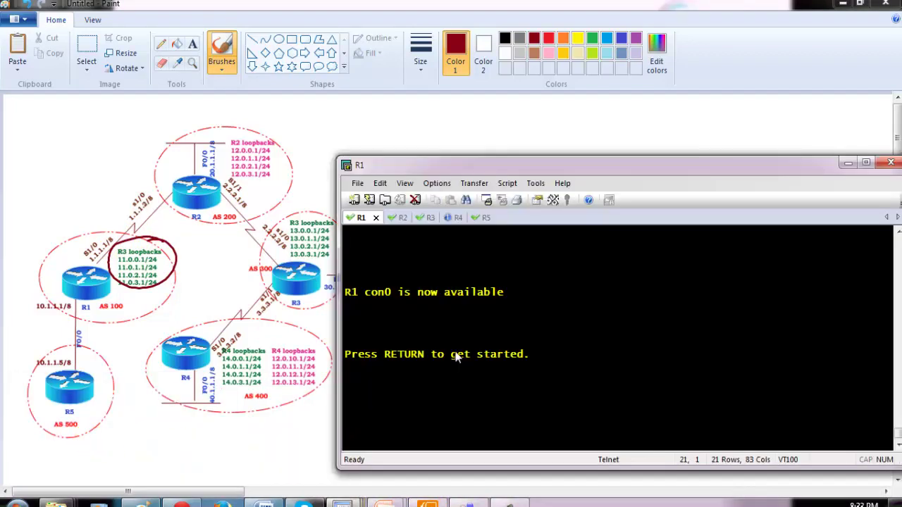
pyautogui.press('Return')
pyautogui.write('en')
pyautogui.press('Tab')
pyautogui.press('Return')
pyautogui.press('Return')
pyautogui.press('Return')
pyautogui.press('Return')
pyautogui.press('Return')
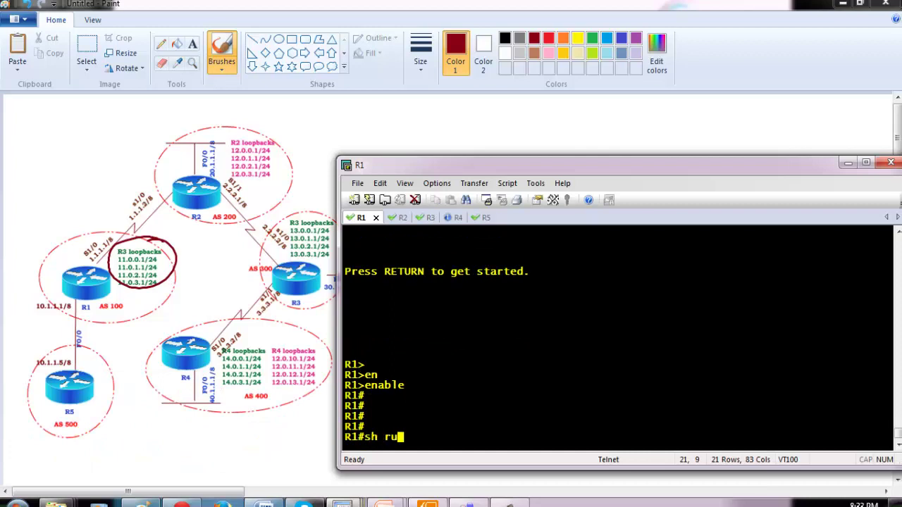
pyautogui.write('sh run | s bgp')
pyautogui.press('Return')
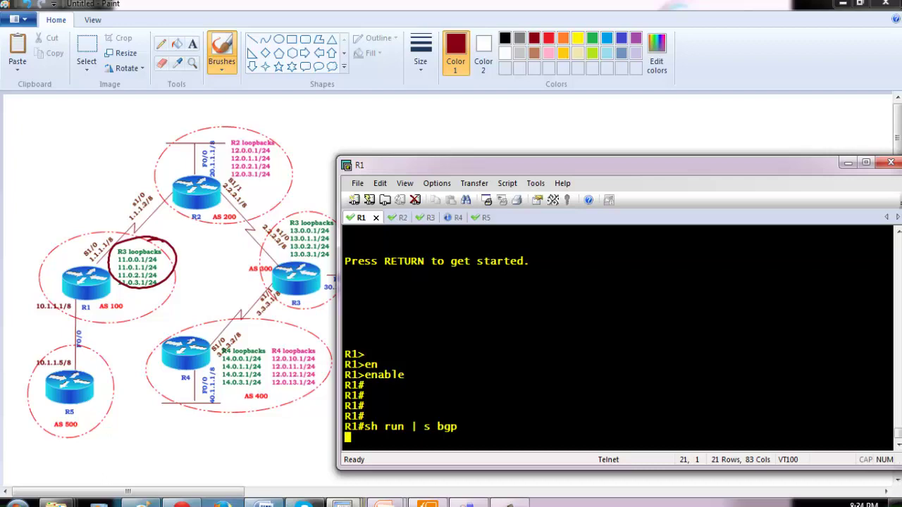
pyautogui.press('Return')
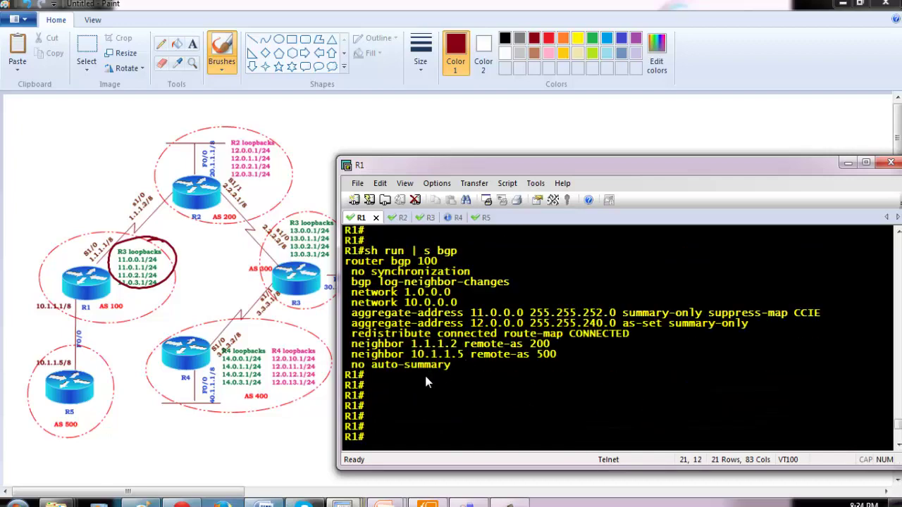
pyautogui.moveTo(352, 314); pyautogui.dragTo(823, 314)
pyautogui.hotkey('ctrl', 'c')
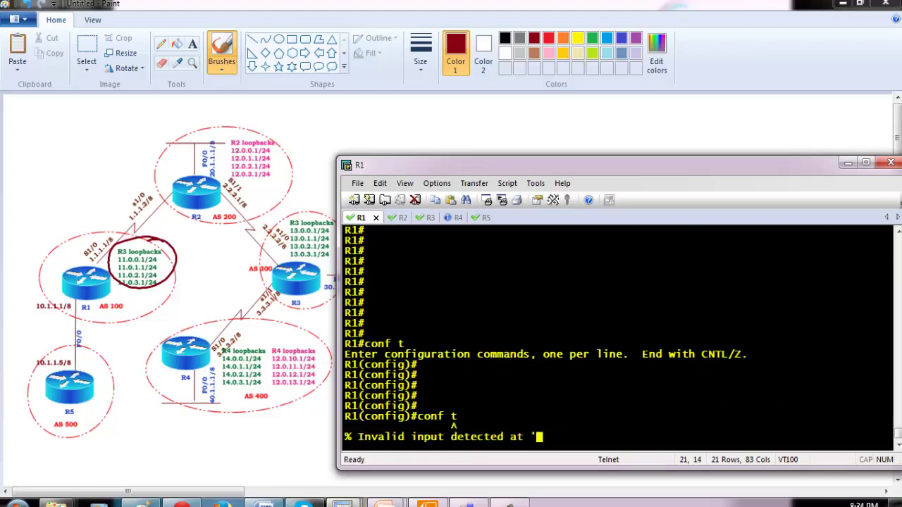
# Step: Under router bgp 100, remove the 11.0.0.0 255.255.252.0 suppress-map CCIE aggregate and end
pyautogui.press('Return')
pyautogui.write('router bg')
pyautogui.press('Tab')
pyautogui.write('100')
pyautogui.press('Return')
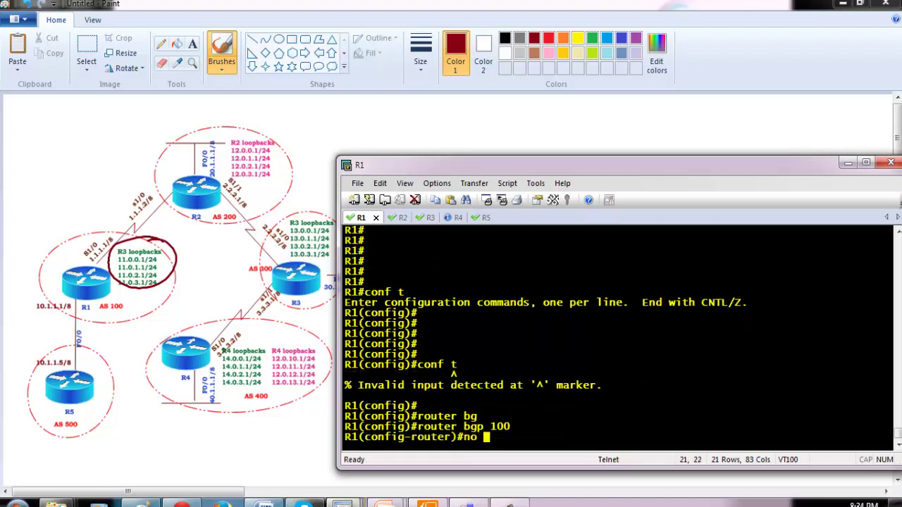
pyautogui.scroll(10, 538, 348)
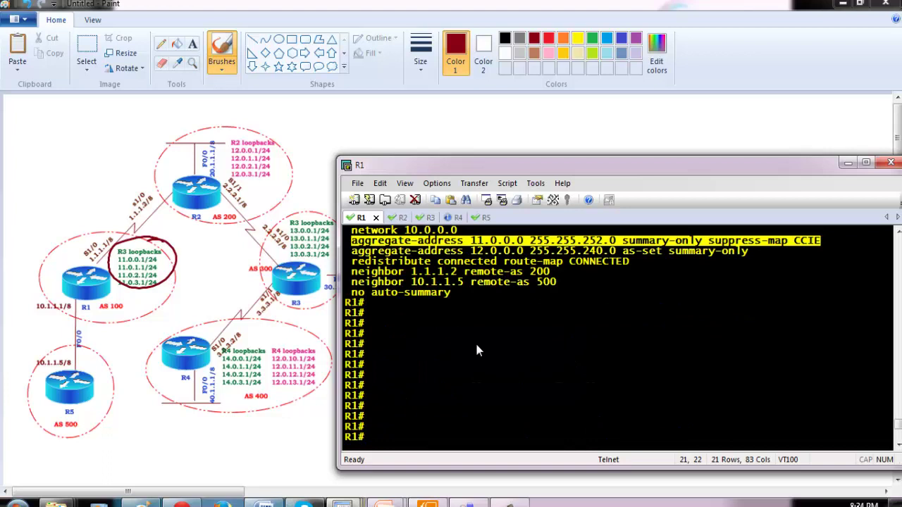
pyautogui.rightClick(454, 260)
pyautogui.press('Return')
pyautogui.press('Return')
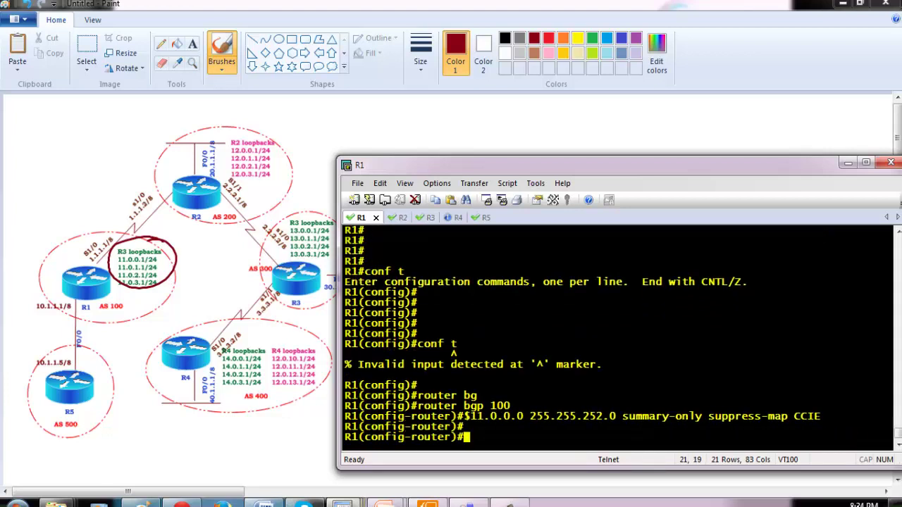
pyautogui.write('end')
pyautogui.press('Return')
pyautogui.press('Return')
pyautogui.write('sh run | s bg')
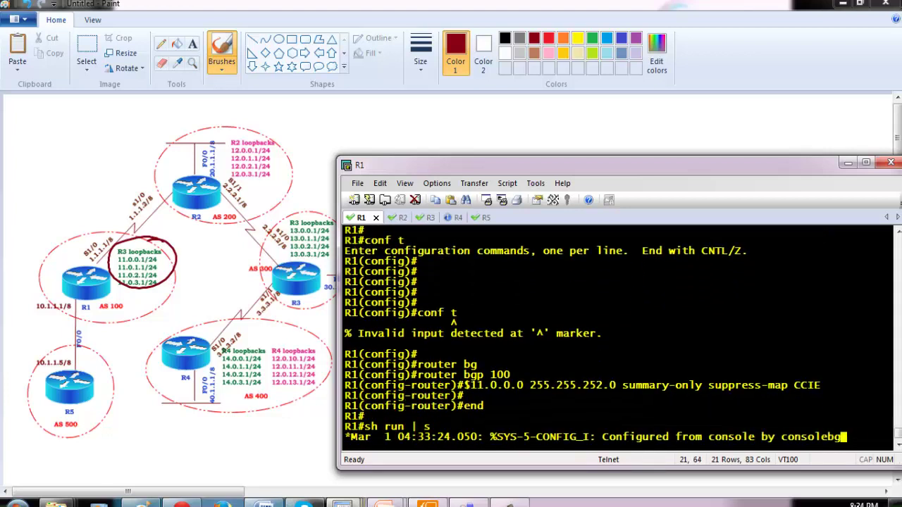
# Step: On R2, run 'sh ip bgp | in 11' and highlight the four 11.0.0.0/24–11.0.3.0/24 routes
pyautogui.click(398, 217)
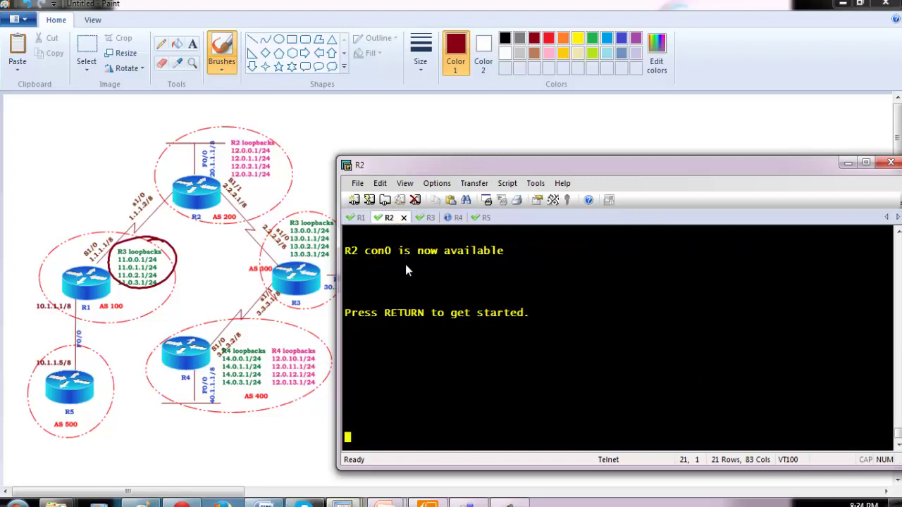
pyautogui.press('Return')
pyautogui.write('en')
pyautogui.press('Tab')
pyautogui.press('Return')
pyautogui.write('sh ')
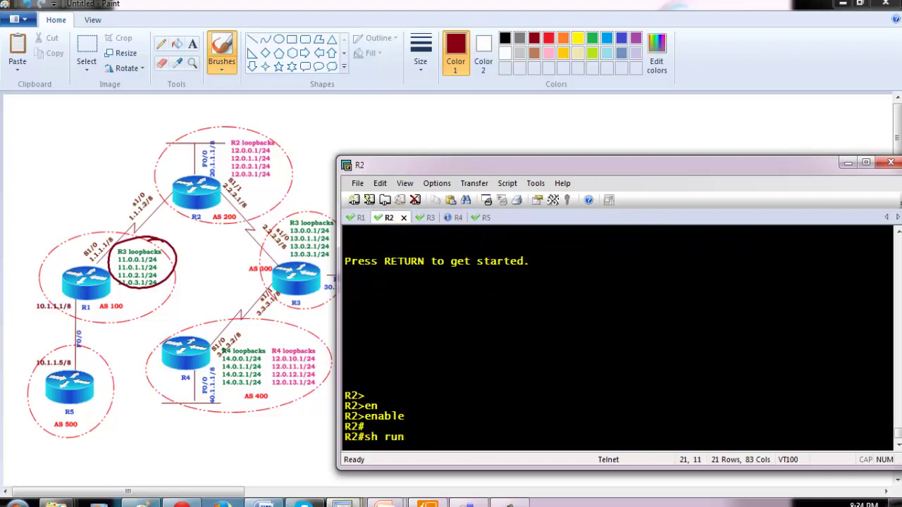
pyautogui.write('ip bg')
pyautogui.press('Tab')
pyautogui.write('|')
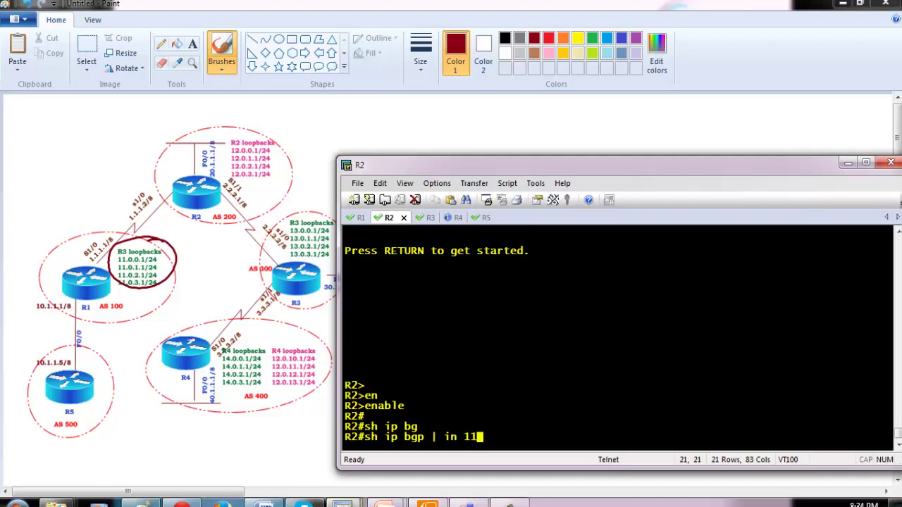
pyautogui.press('Return')
pyautogui.moveTo(352, 390); pyautogui.dragTo(563, 419)
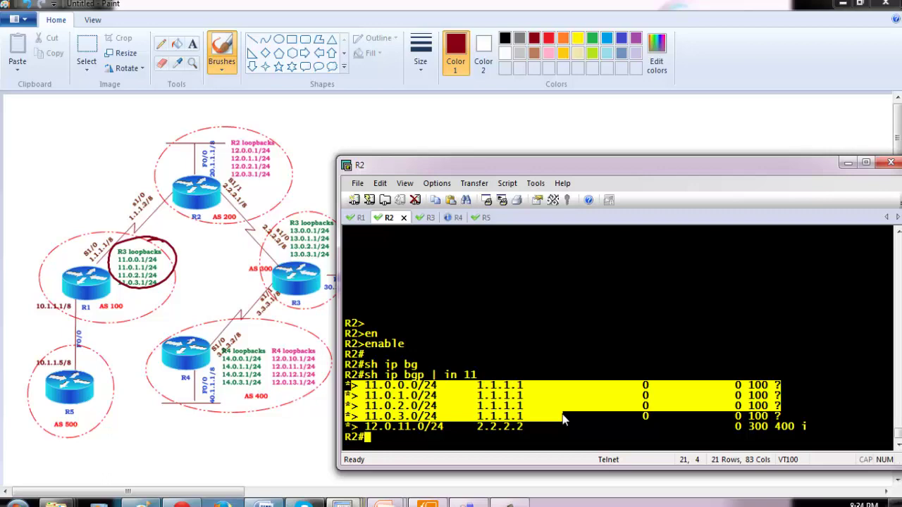
pyautogui.moveTo(303, 503)
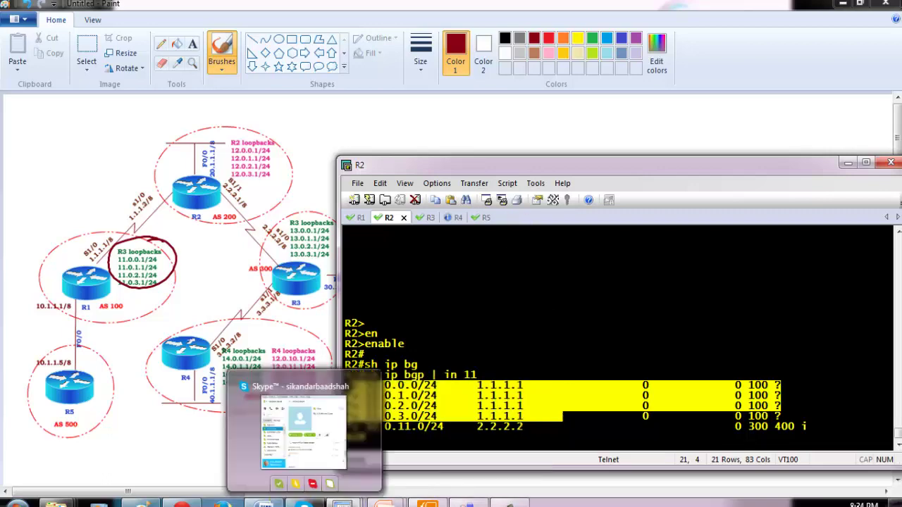
pyautogui.click(263, 503)
# Step: Review the workbook's TASK section, highlighting the unsuppressed 11.0.0.0/24 and 11.0.1.0/24 requirement
pyautogui.scroll(-3, 451, 317)
pyautogui.scroll(1, 467, 317)
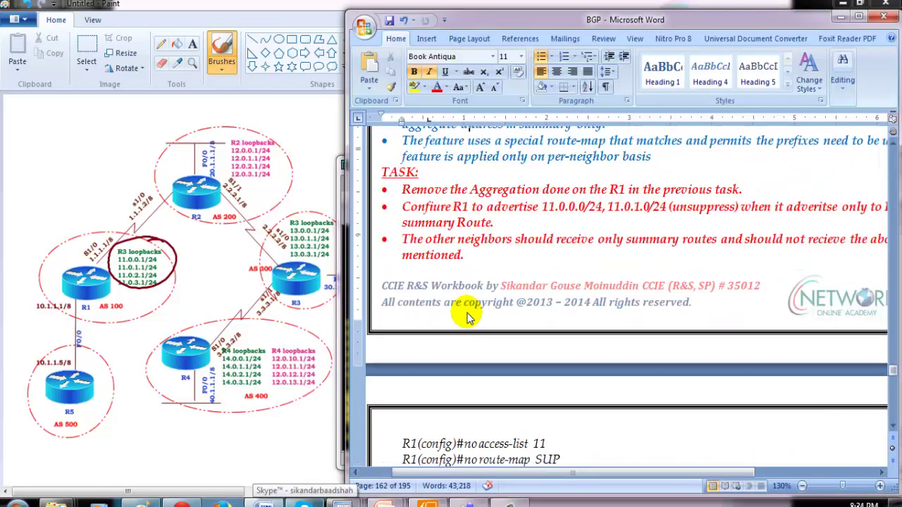
pyautogui.moveTo(469, 189); pyautogui.dragTo(658, 199)
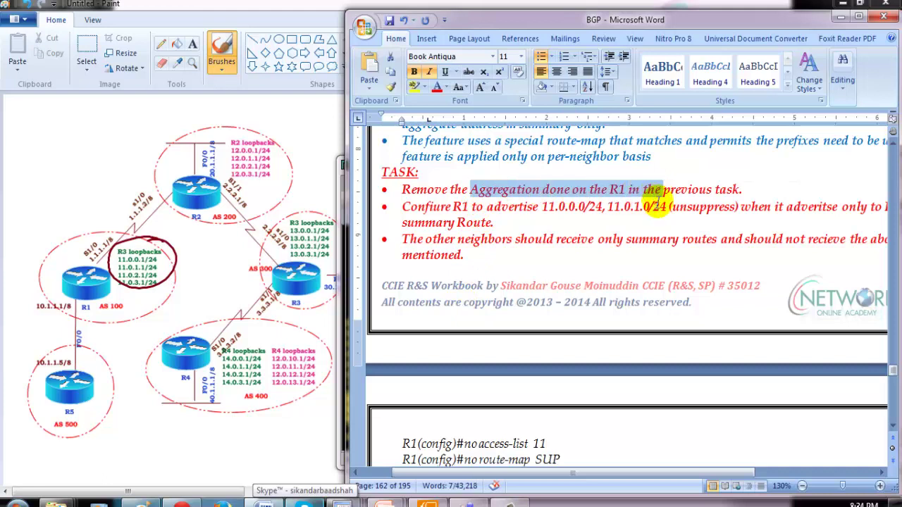
pyautogui.click(544, 239)
pyautogui.moveTo(402, 207); pyautogui.dragTo(638, 206)
pyautogui.moveTo(542, 206); pyautogui.dragTo(655, 206)
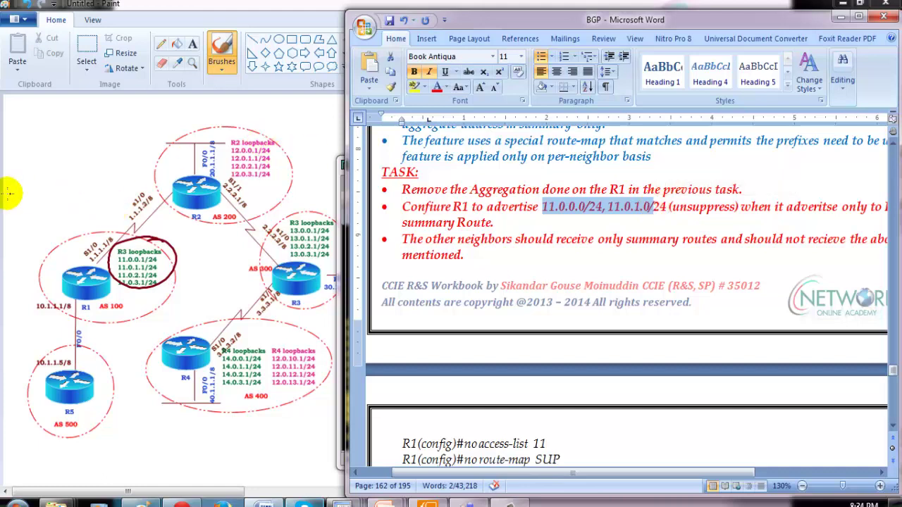
pyautogui.click(49, 165)
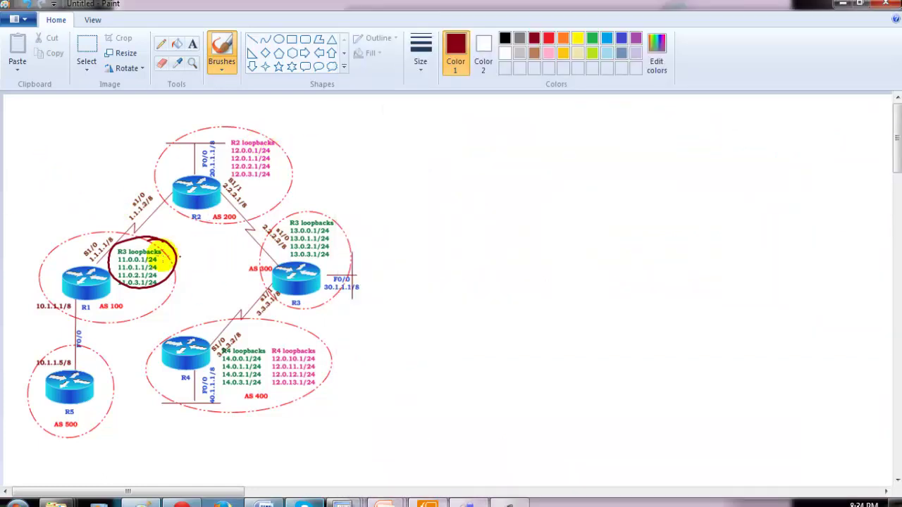
# Step: Draw an arrow from R1 toward R2 labelled 'Summary' and write '11.0.0.0/11.0.1.0' in green
pyautogui.moveTo(79, 255)
pyautogui.mouseDown()
pyautogui.moveTo(135, 187)
pyautogui.moveTo(146, 197)
pyautogui.mouseUp()
pyautogui.moveTo(86, 204)
pyautogui.mouseDown()
pyautogui.moveTo(80, 218)
pyautogui.moveTo(125, 177)
pyautogui.moveTo(145, 191)
pyautogui.moveTo(141, 169)
pyautogui.moveTo(95, 188)
pyautogui.mouseUp()
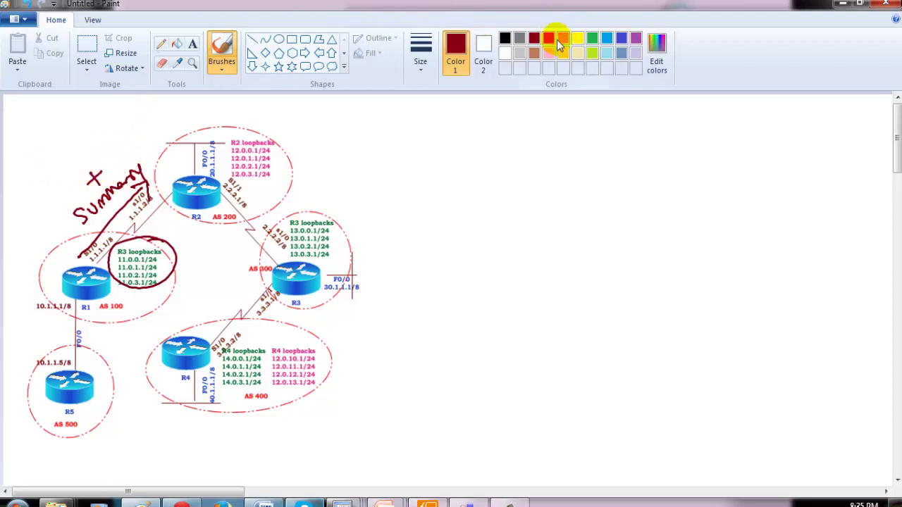
pyautogui.click(591, 38)
pyautogui.moveTo(31, 181)
pyautogui.mouseDown()
pyautogui.moveTo(81, 145)
pyautogui.moveTo(99, 148)
pyautogui.moveTo(125, 121)
pyautogui.moveTo(95, 170)
pyautogui.moveTo(161, 115)
pyautogui.mouseUp()
pyautogui.moveTo(433, 126)
pyautogui.mouseDown()
pyautogui.moveTo(459, 135)
pyautogui.moveTo(438, 131)
pyautogui.mouseUp()
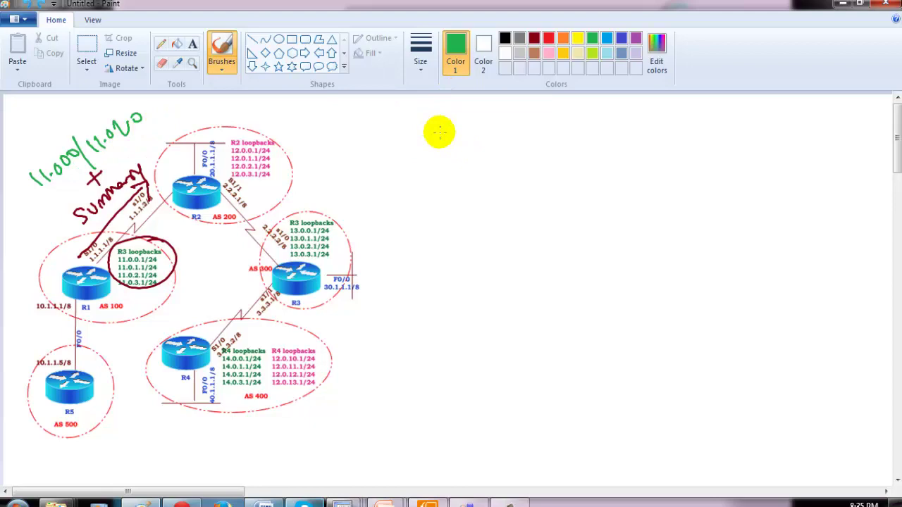
# Step: Highlight the Word requirement about other neighbors, then return to the Paint diagram
pyautogui.hotkey('alt', 'Tab')
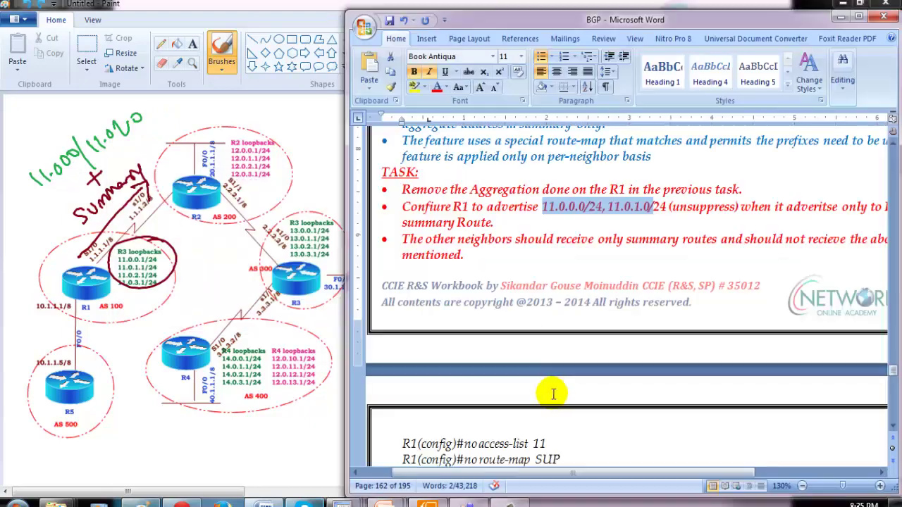
pyautogui.moveTo(425, 239); pyautogui.dragTo(592, 258)
pyautogui.moveTo(603, 27); pyautogui.dragTo(550, 27)
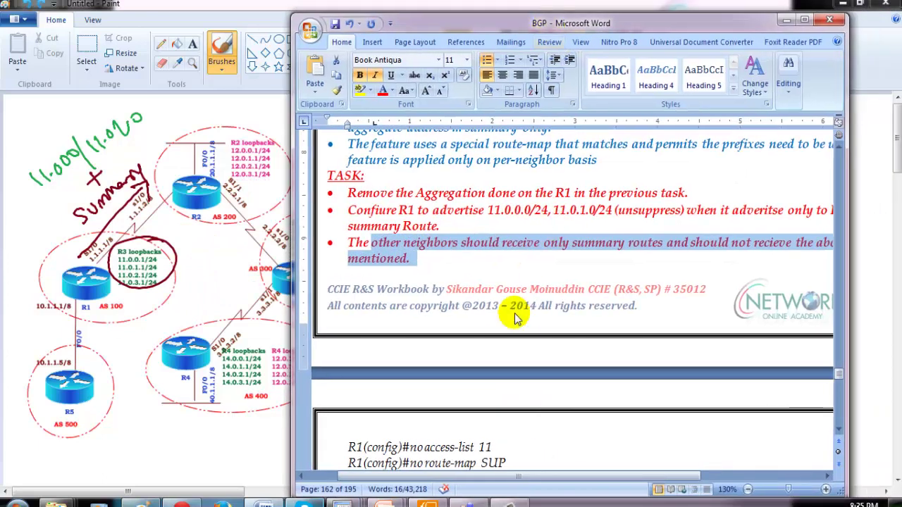
pyautogui.click(202, 252)
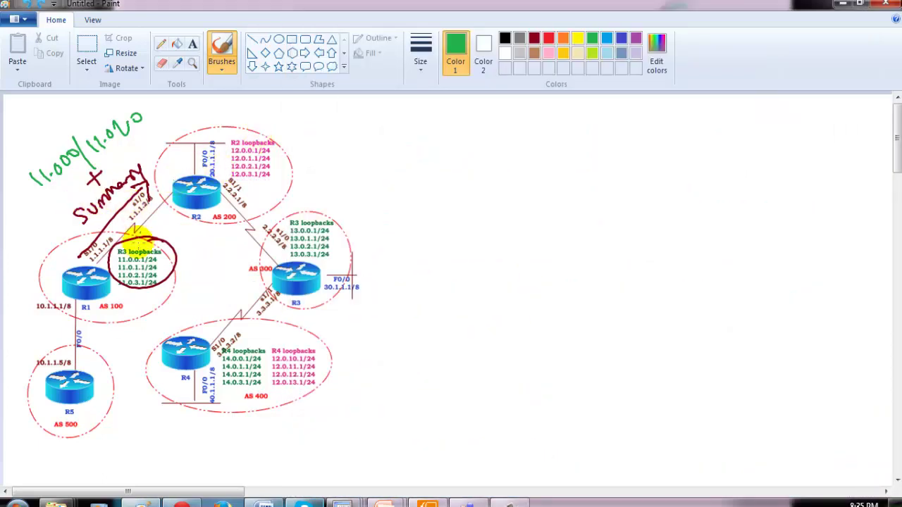
# Step: Draw green arrows from R1 to R4 and R3 and label them 'Summary Route'
pyautogui.moveTo(100, 293)
pyautogui.mouseDown()
pyautogui.moveTo(171, 346)
pyautogui.moveTo(151, 346)
pyautogui.moveTo(169, 347)
pyautogui.mouseUp()
pyautogui.moveTo(102, 320)
pyautogui.mouseDown()
pyautogui.moveTo(124, 351)
pyautogui.moveTo(248, 402)
pyautogui.mouseUp()
pyautogui.moveTo(195, 421); pyautogui.dragTo(182, 442)
pyautogui.moveTo(189, 423)
pyautogui.mouseDown()
pyautogui.moveTo(207, 435)
pyautogui.moveTo(282, 422)
pyautogui.moveTo(298, 433)
pyautogui.moveTo(316, 422)
pyautogui.moveTo(340, 427)
pyautogui.mouseUp()
pyautogui.moveTo(105, 243)
pyautogui.mouseDown()
pyautogui.moveTo(141, 207)
pyautogui.moveTo(233, 173)
pyautogui.moveTo(300, 203)
pyautogui.mouseUp()
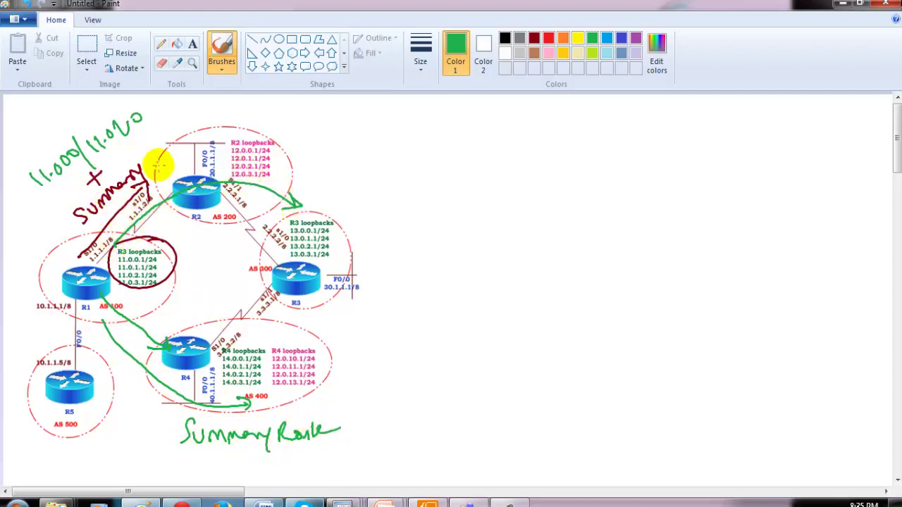
pyautogui.moveTo(49, 185); pyautogui.dragTo(126, 145)
# Step: Add a dark-red arrow from R2 pointing right with a handwritten 'neighbor' note
pyautogui.click(534, 38)
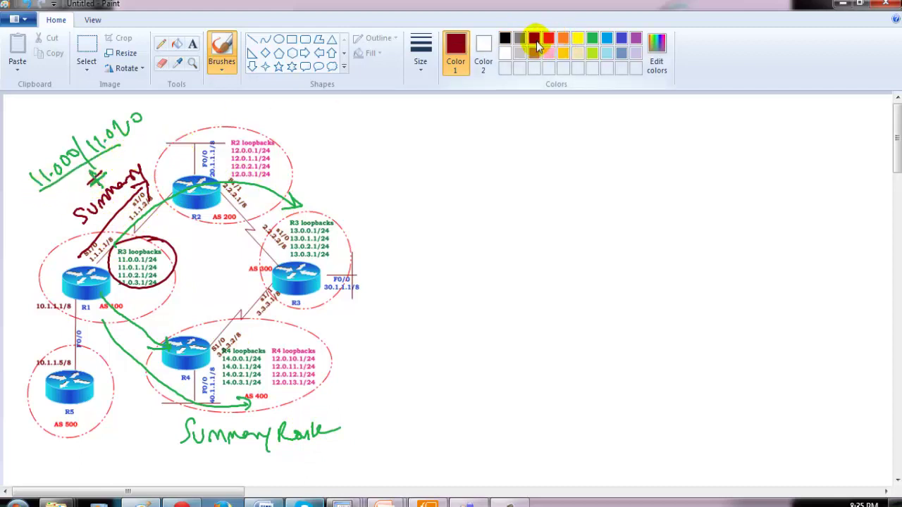
pyautogui.moveTo(224, 183)
pyautogui.mouseDown()
pyautogui.moveTo(427, 145)
pyautogui.moveTo(488, 149)
pyautogui.mouseUp()
pyautogui.moveTo(508, 161)
pyautogui.mouseDown()
pyautogui.moveTo(704, 140)
pyautogui.moveTo(793, 150)
pyautogui.mouseUp()
pyautogui.click(569, 157)
# Step: Write 'CCIE' and 'Unsuppressed → neighbor' in dark red on the right of the diagram
pyautogui.moveTo(738, 134)
pyautogui.mouseDown()
pyautogui.moveTo(767, 141)
pyautogui.moveTo(777, 133)
pyautogui.mouseUp()
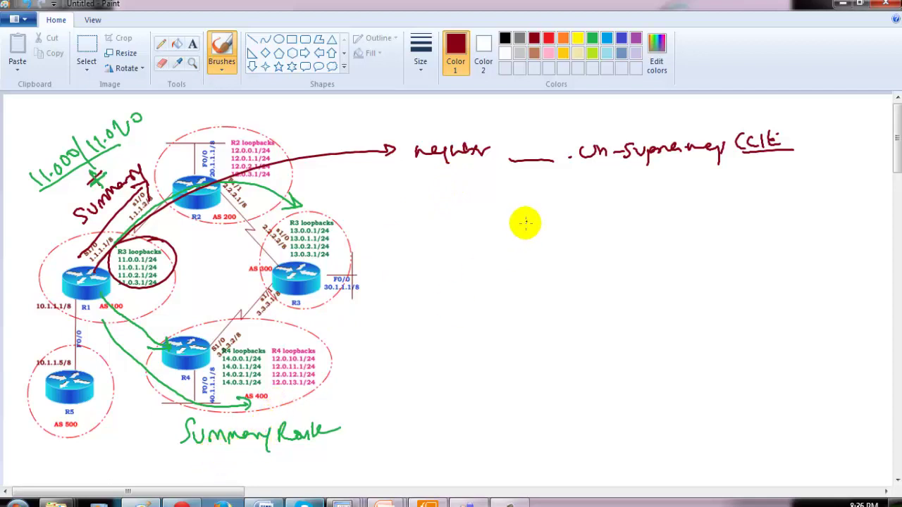
pyautogui.moveTo(465, 227); pyautogui.dragTo(480, 226)
pyautogui.moveTo(493, 242)
pyautogui.mouseDown()
pyautogui.moveTo(549, 228)
pyautogui.moveTo(758, 235)
pyautogui.mouseUp()
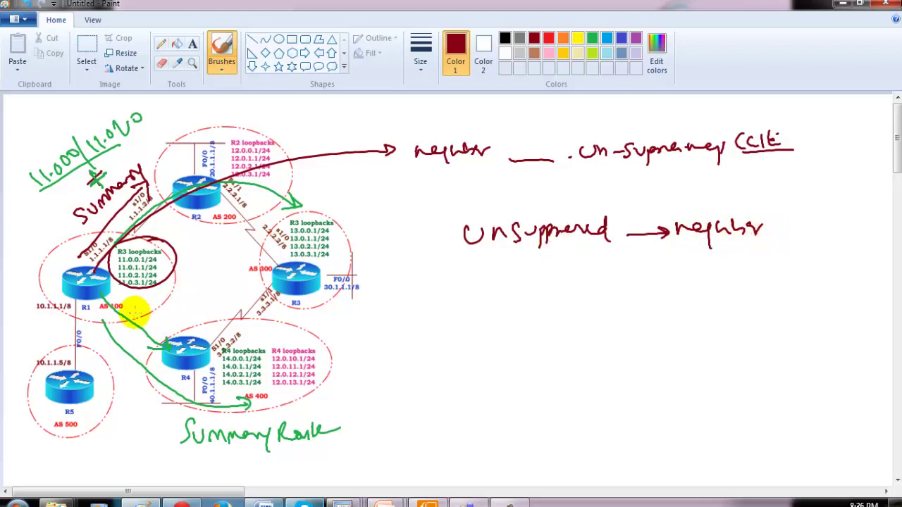
# Step: Trace the R1–R2 link in dark red and mark the R1–R4 path with an X and arrow
pyautogui.moveTo(92, 257); pyautogui.dragTo(148, 206)
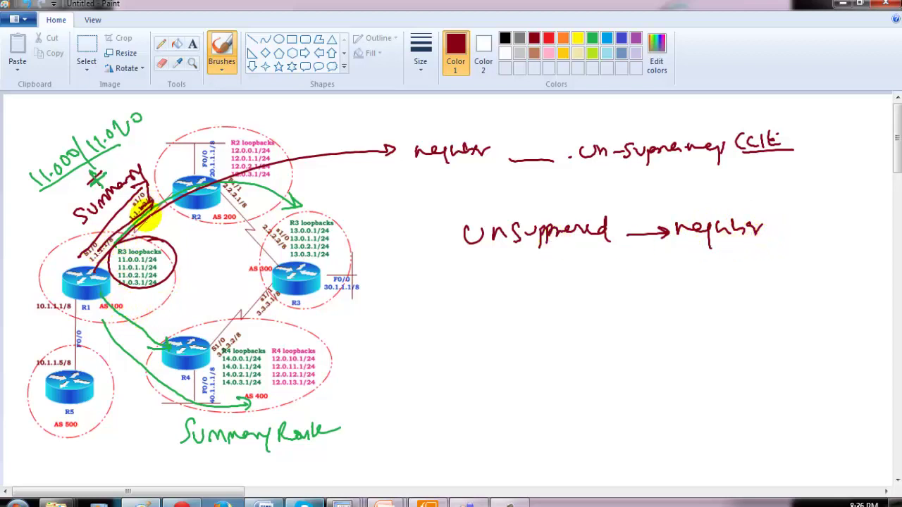
pyautogui.moveTo(127, 320)
pyautogui.mouseDown()
pyautogui.moveTo(141, 323)
pyautogui.moveTo(134, 329)
pyautogui.mouseUp()
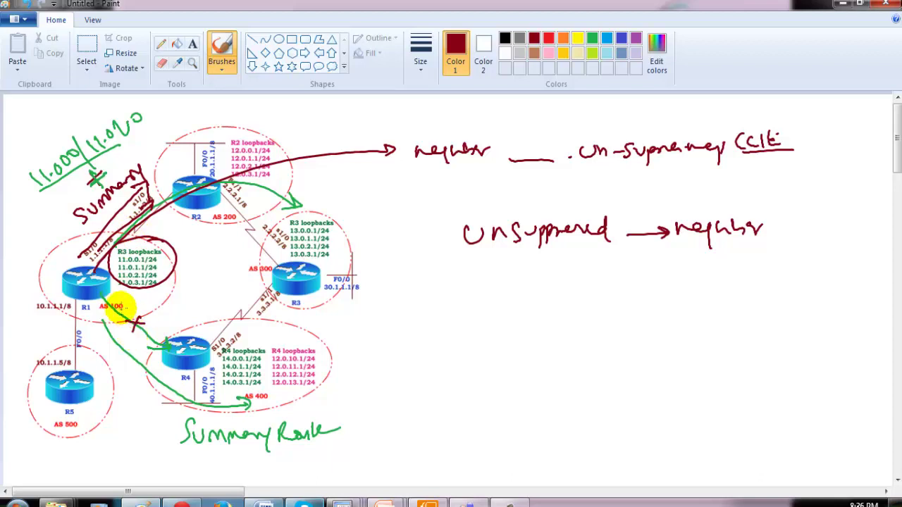
pyautogui.moveTo(99, 300)
pyautogui.mouseDown()
pyautogui.moveTo(145, 346)
pyautogui.moveTo(125, 338)
pyautogui.mouseUp()
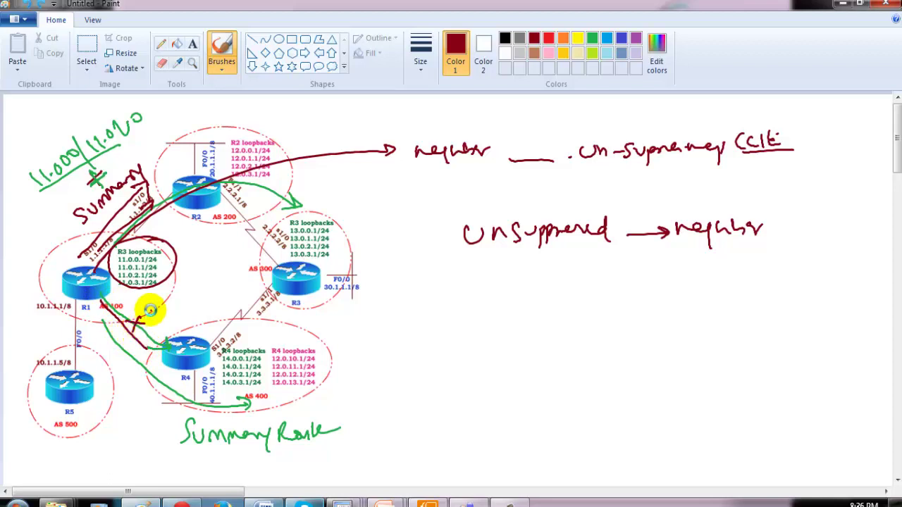
# Step: Undo the later notes, redraw one dark-red arrow from R1 to R4, and bring up R1's terminal
pyautogui.hotkey('ctrl', 'z')
pyautogui.hotkey('ctrl', 'z')
pyautogui.hotkey('ctrl', 'z')
pyautogui.hotkey('ctrl', 'z')
pyautogui.hotkey('ctrl', 'z')
pyautogui.hotkey('ctrl', 'z')
pyautogui.hotkey('ctrl', 'z')
pyautogui.hotkey('ctrl', 'z')
pyautogui.hotkey('ctrl', 'z')
pyautogui.hotkey('ctrl', 'z')
pyautogui.hotkey('ctrl', 'z')
pyautogui.hotkey('ctrl', 'z')
pyautogui.hotkey('ctrl', 'z')
pyautogui.hotkey('ctrl', 'z')
pyautogui.hotkey('ctrl', 'z')
pyautogui.hotkey('ctrl', 'z')
pyautogui.hotkey('ctrl', 'z')
pyautogui.hotkey('ctrl', 'z')
pyautogui.hotkey('ctrl', 'z')
pyautogui.hotkey('ctrl', 'z')
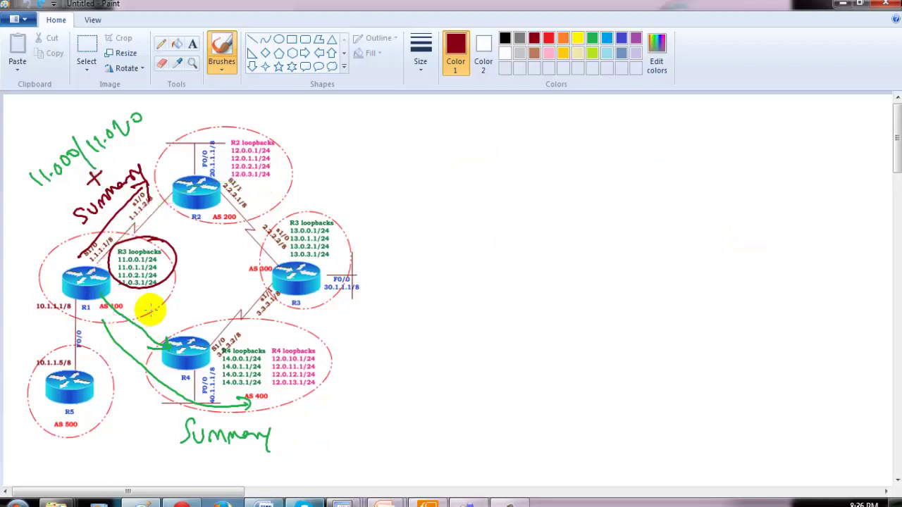
pyautogui.moveTo(102, 299)
pyautogui.mouseDown()
pyautogui.moveTo(150, 339)
pyautogui.moveTo(145, 325)
pyautogui.mouseUp()
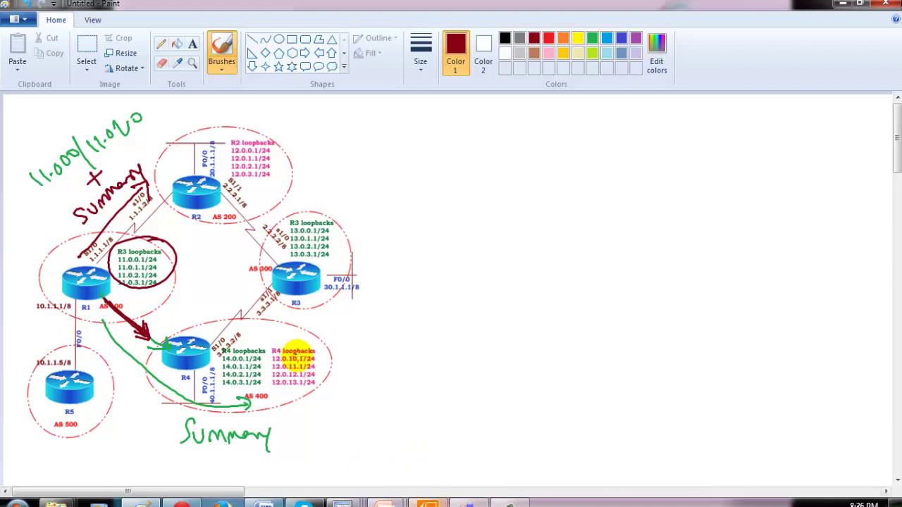
pyautogui.moveTo(342, 502)
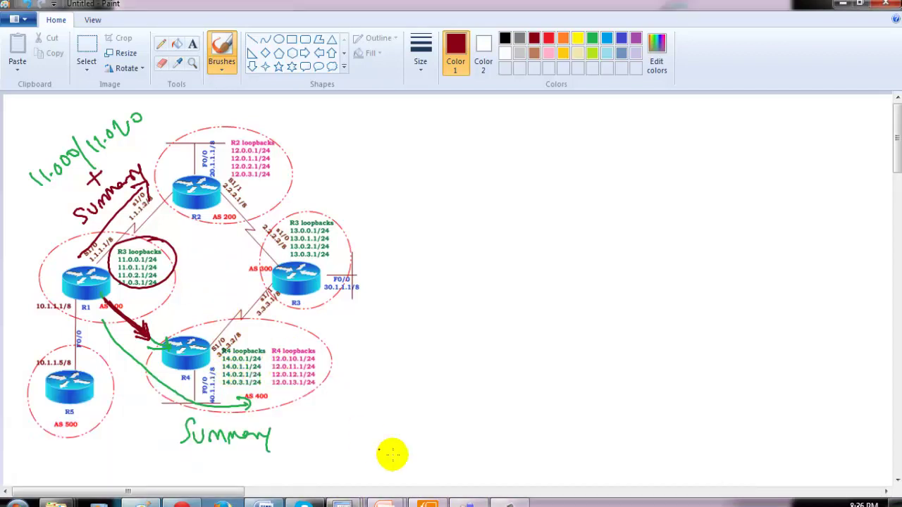
pyautogui.click(111, 439)
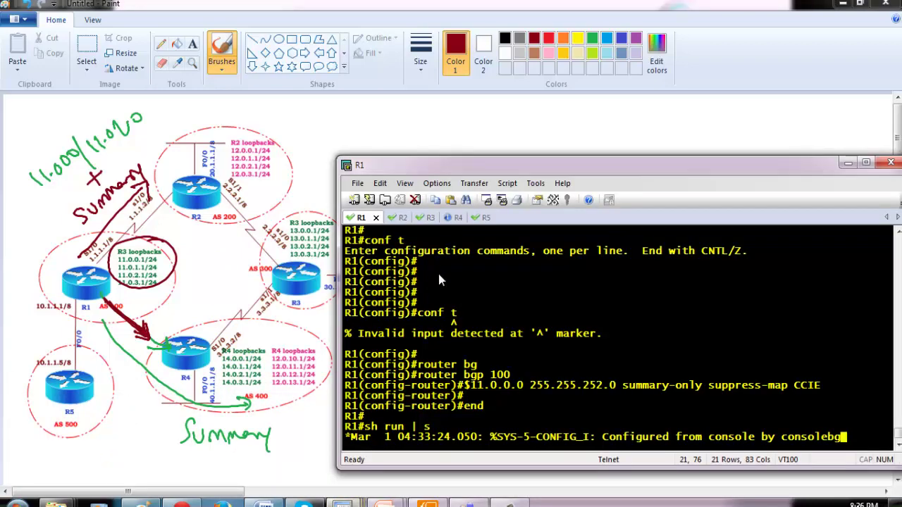
# Step: Show R1's BGP configuration, then enter privileged mode on R4
pyautogui.press('Return')
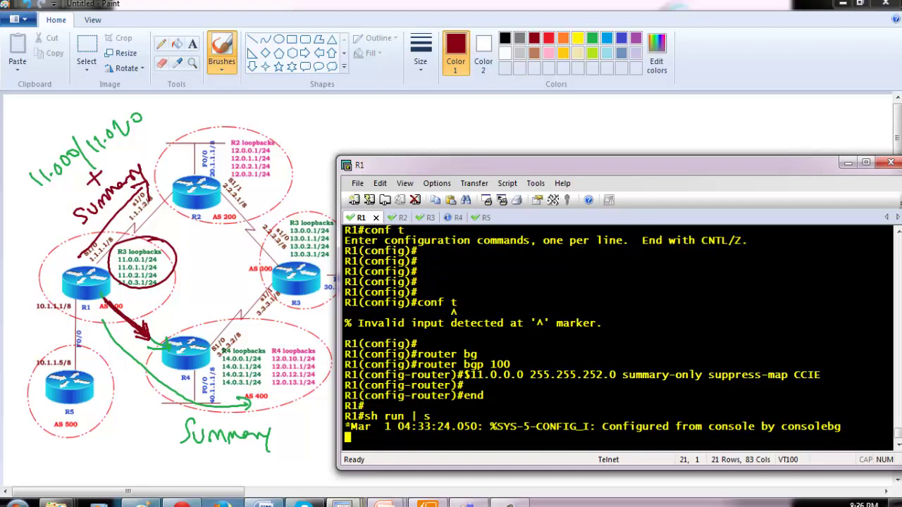
pyautogui.press('Return')
pyautogui.press('Return')
pyautogui.click(444, 217)
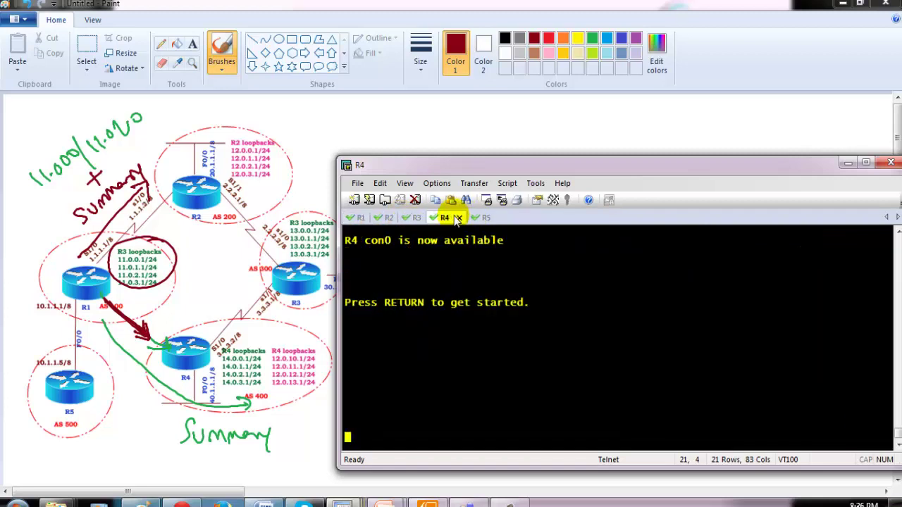
pyautogui.press('Return')
pyautogui.write('en')
pyautogui.press('Tab')
pyautogui.press('Return')
pyautogui.press('Return')
# Step: Run 'show ip bgp summary' on R4 and inspect its 3.3.3.1 neighbor entry
pyautogui.write('sh ip bg')
pyautogui.press('Tab')
pyautogui.write('p s')
pyautogui.press('Tab')
pyautogui.write('ummary u')
pyautogui.press('Tab')
pyautogui.press('BackSpace')
pyautogui.press('BackSpace')
pyautogui.press('Return')
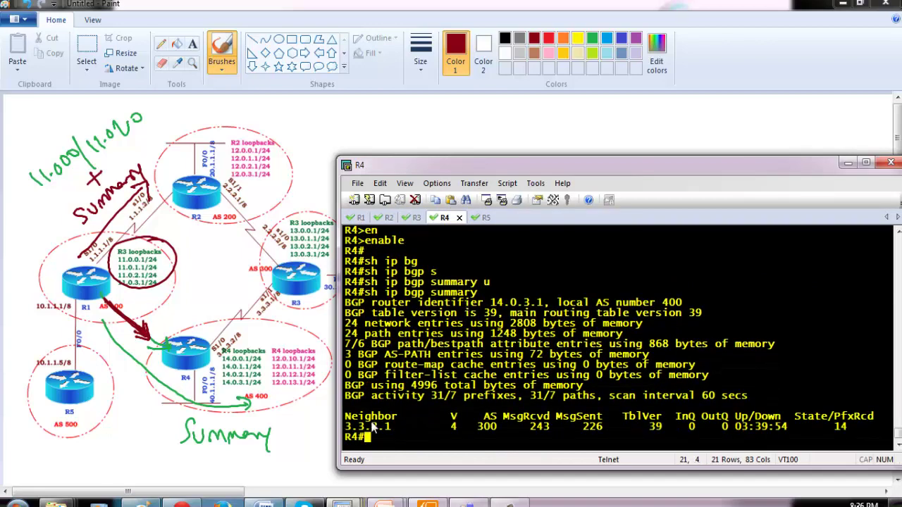
pyautogui.moveTo(345, 417); pyautogui.dragTo(470, 427)
pyautogui.click(514, 342)
# Step: Enter router bgp 400 configuration mode on R4
pyautogui.write('conf')
pyautogui.press('Return')
pyautogui.write('t')
pyautogui.press('Return')
pyautogui.write('rotue')
pyautogui.press('BackSpace')
pyautogui.press('BackSpace')
pyautogui.press('BackSpace')
pyautogui.write('uter bg')
pyautogui.press('Tab')
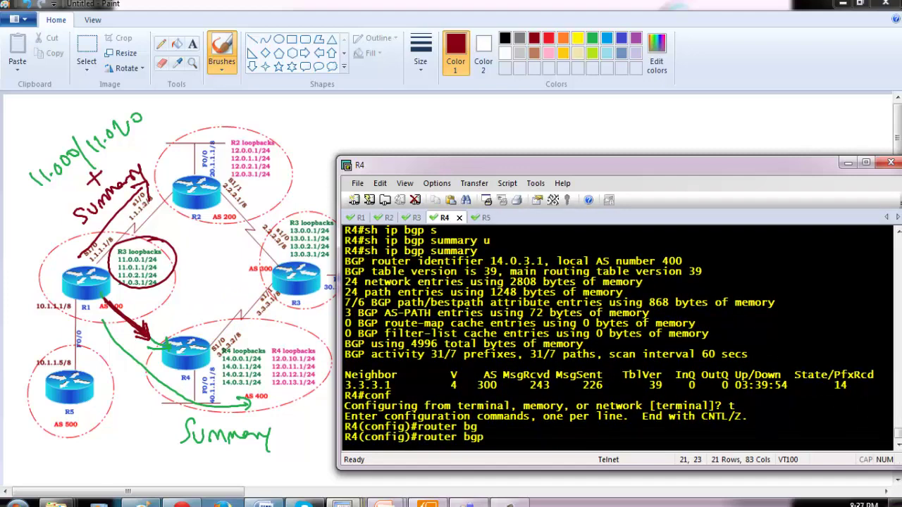
pyautogui.write('400')
pyautogui.press('Return')
# Step: Add neighbor 4.4.4.2 remote-as 100 and exit configuration mode
pyautogui.write('nei')
pyautogui.press('Tab')
pyautogui.write('4.4.4.2 remot')
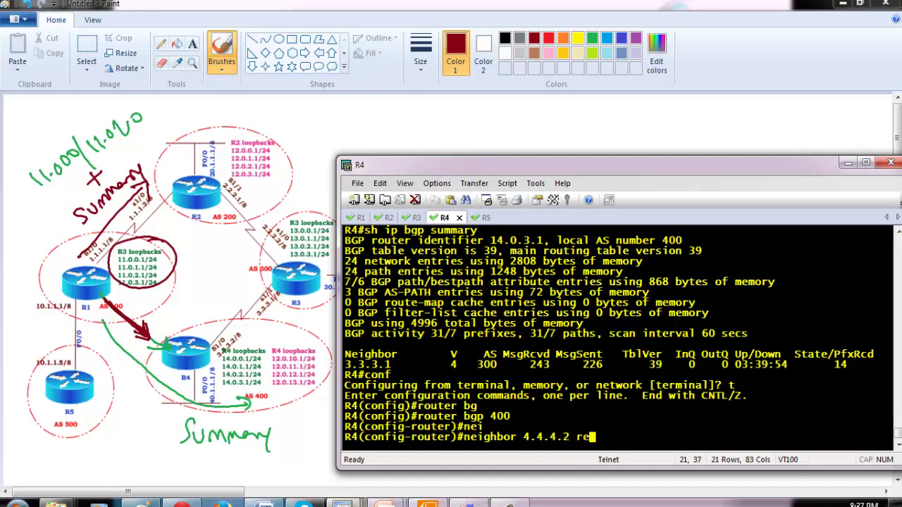
pyautogui.press('Tab')
pyautogui.write('100')
pyautogui.press('Return')
pyautogui.press('Return')
pyautogui.write('end')
pyautogui.press('Return')
pyautogui.press('Return')
# Step: On R1, enter configuration mode and the 'router bgp 100' process
pyautogui.click(360, 217)
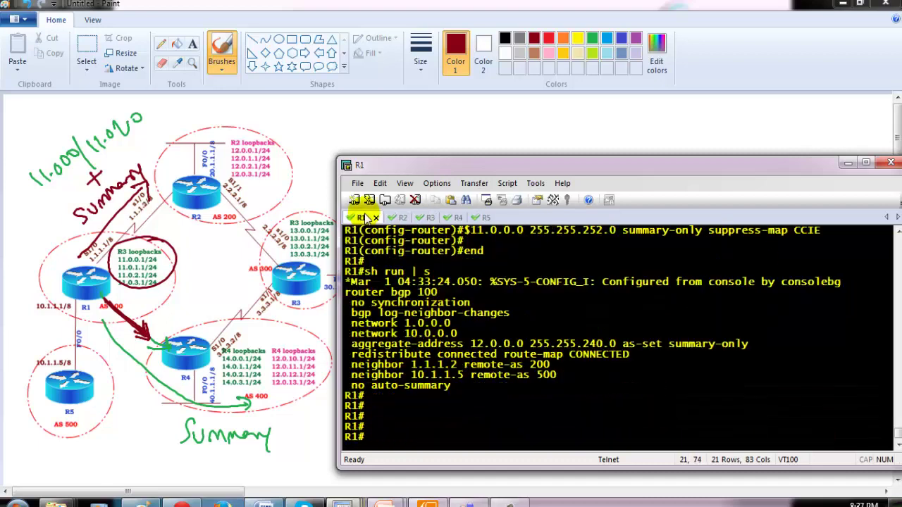
pyautogui.press('Return')
pyautogui.press('Return')
pyautogui.press('Return')
pyautogui.press('Return')
pyautogui.write('conf t')
pyautogui.press('Return')
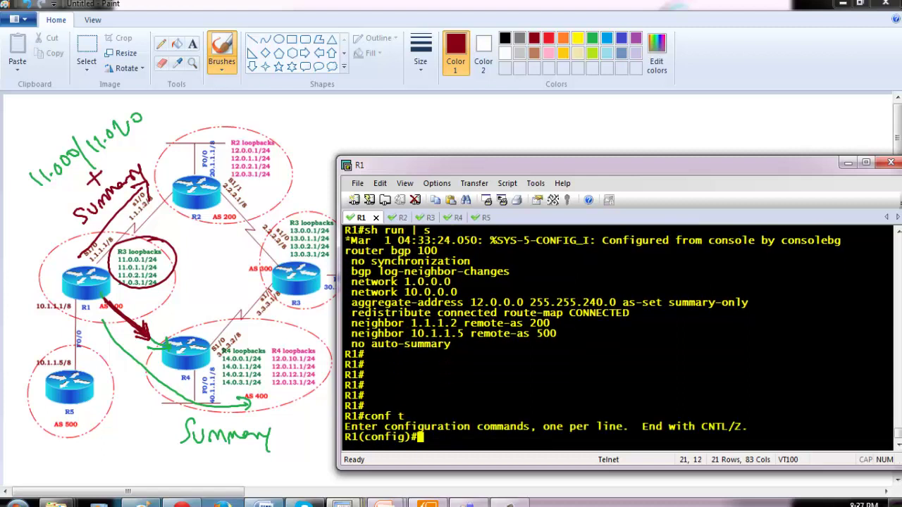
pyautogui.write('router bg')
pyautogui.press('Tab')
pyautogui.write('100')
pyautogui.press('Return')
# Step: Add neighbor 4.4.4.1 remote-as 400 on R1 and exit configuration mode
pyautogui.write('nei')
pyautogui.press('Tab')
pyautogui.write('4.4.4.1 remot')
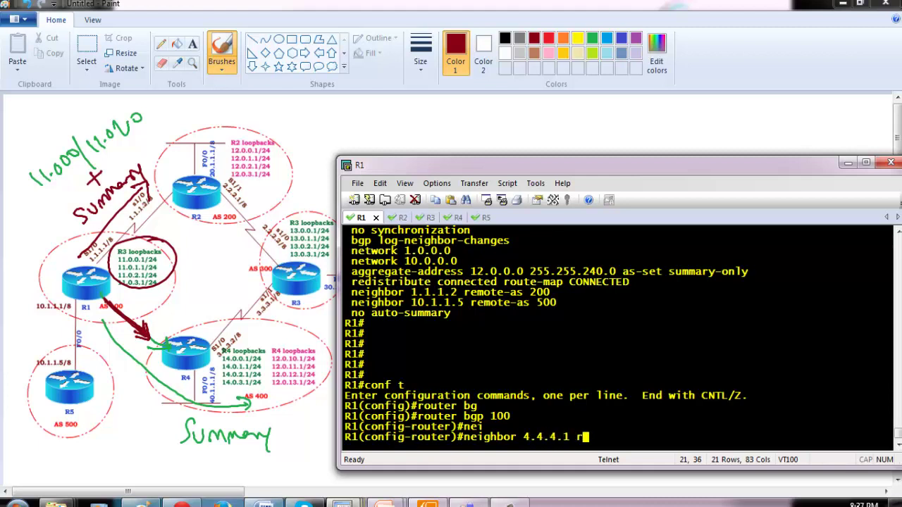
pyautogui.press('Tab')
pyautogui.write('400')
pyautogui.press('Return')
pyautogui.write('end')
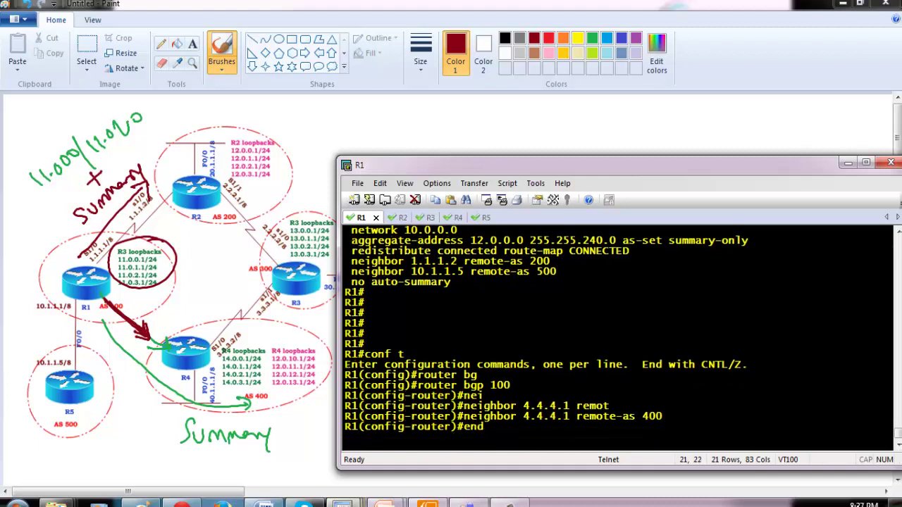
pyautogui.press('Return')
pyautogui.press('Return')
# Step: Run 'sh ip bgp summary' on R1 repeatedly to check the neighbor sessions
pyautogui.write('sh ip bg')
pyautogui.press('Tab')
pyautogui.write('s')
pyautogui.press('Tab')
pyautogui.press('Tab')
pyautogui.press('Tab')
pyautogui.press('Tab')
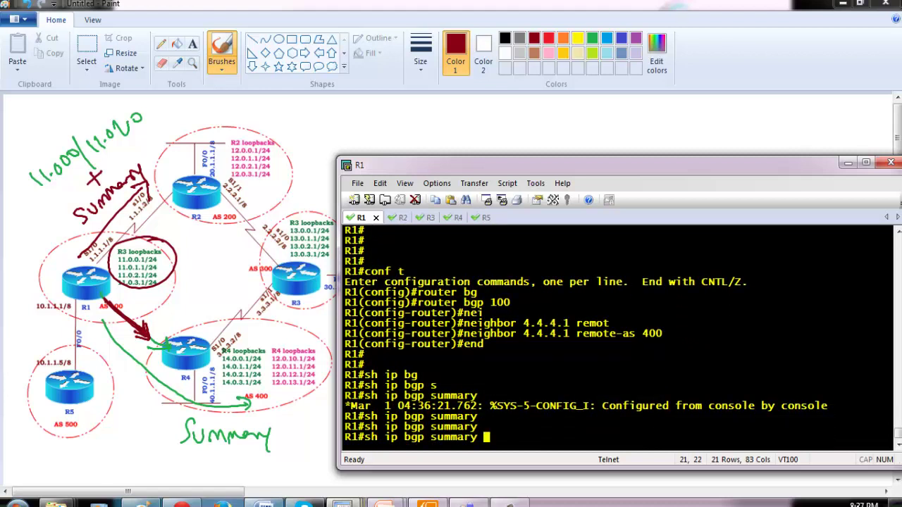
pyautogui.press('Return')
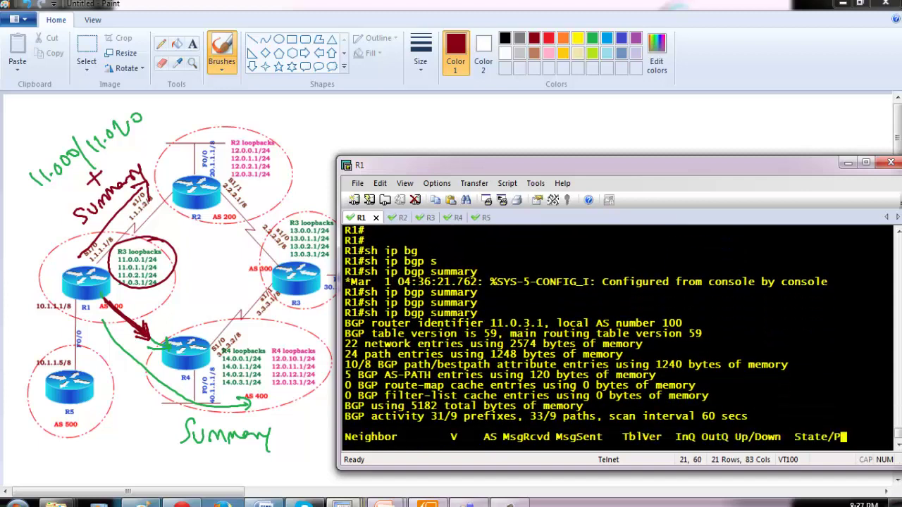
pyautogui.press('Return')
pyautogui.press('Return')
pyautogui.press('Return')
pyautogui.press('Up')
pyautogui.press('Return')
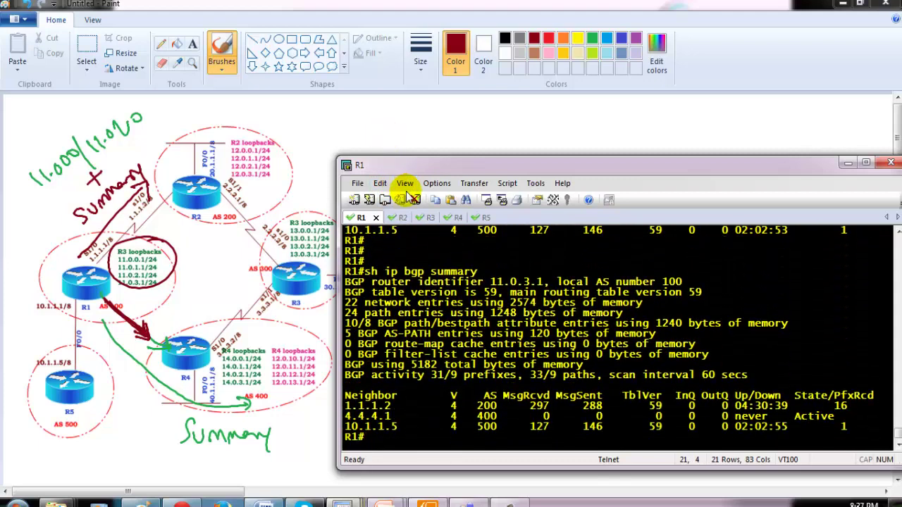
pyautogui.press('Return')
pyautogui.press('Return')
pyautogui.write('sh ip bg')
pyautogui.press('Tab')
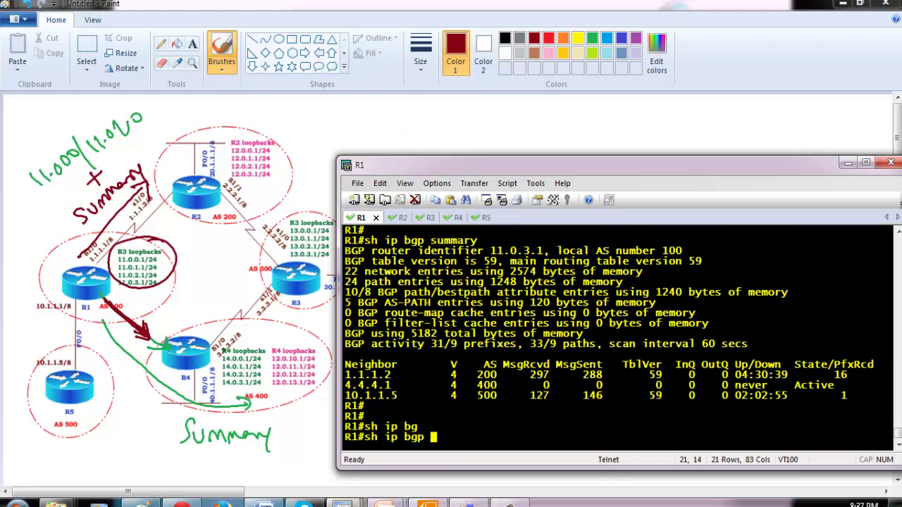
pyautogui.write('su')
pyautogui.press('Tab')
pyautogui.press('Return')
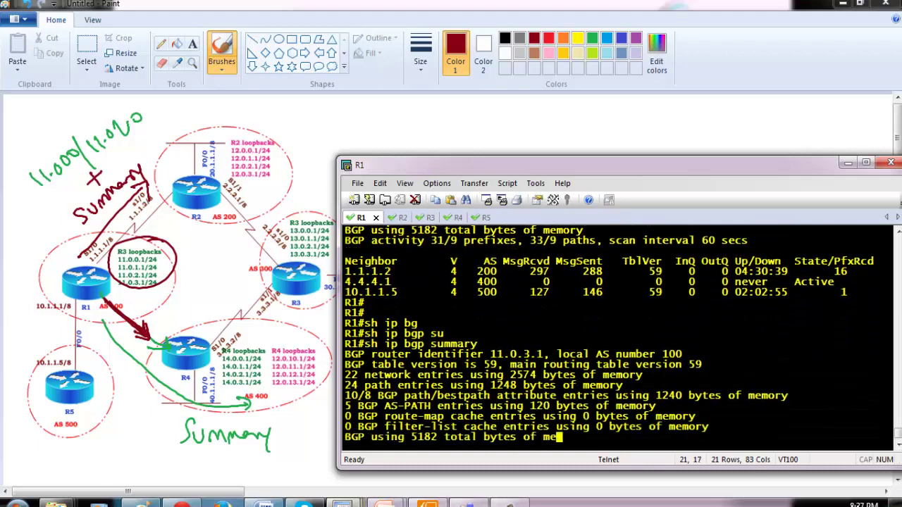
pyautogui.press('Return')
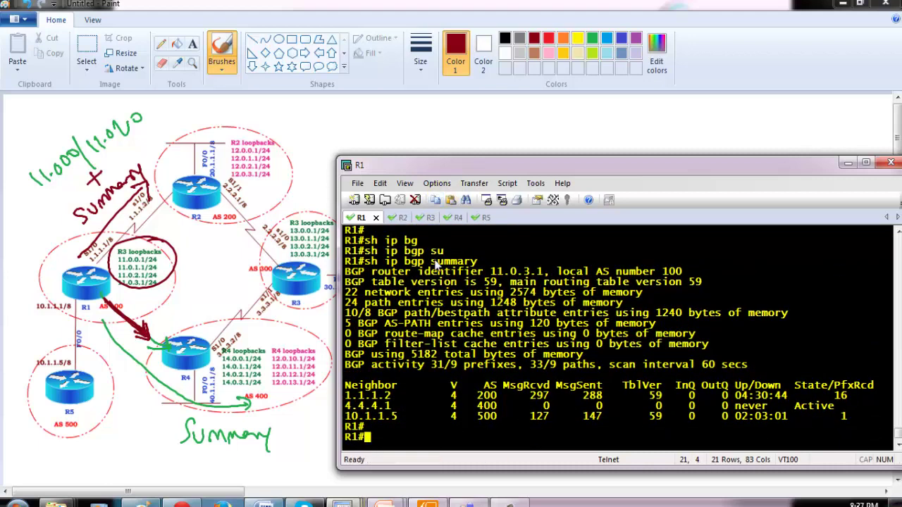
# Step: On R2, rerun 'sh ip bgp | in 11' and highlight the four 11.0.x.0/24 routes
pyautogui.click(399, 217)
pyautogui.press('Return')
pyautogui.press('Return')
pyautogui.press('Up')
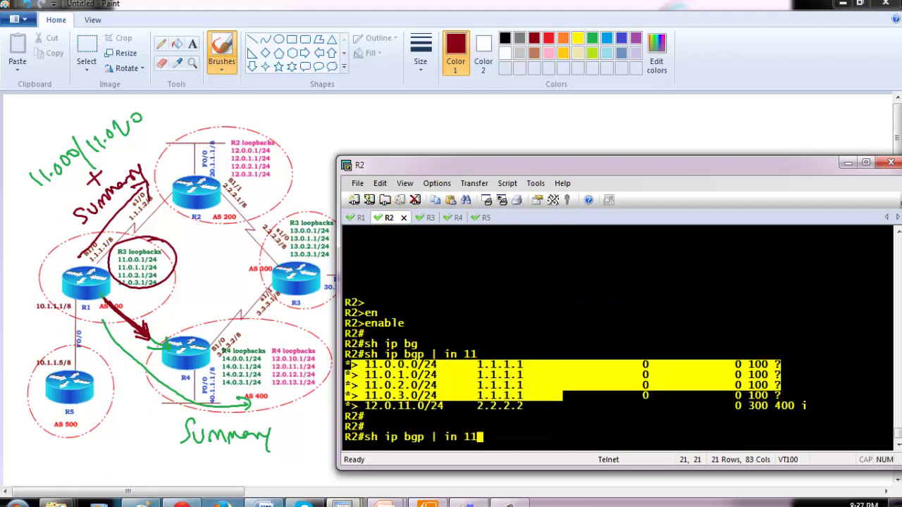
pyautogui.press('Return')
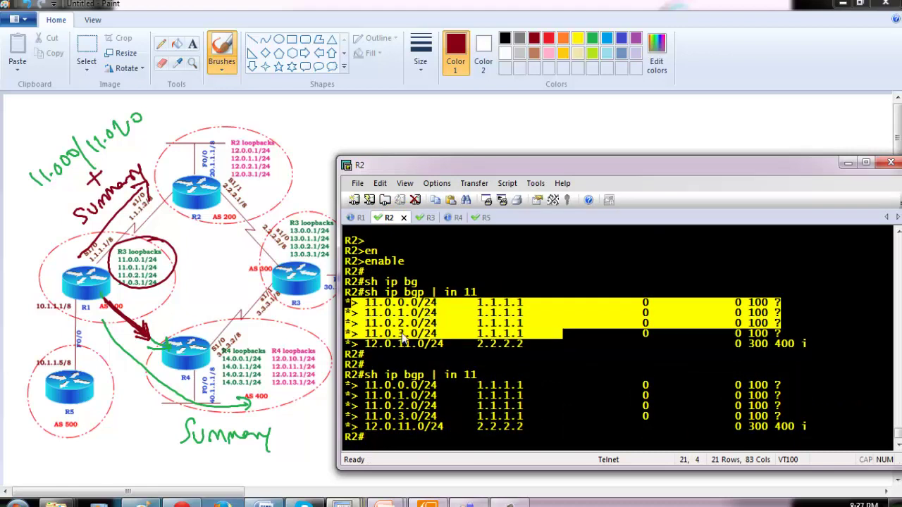
pyautogui.moveTo(347, 384); pyautogui.dragTo(469, 416)
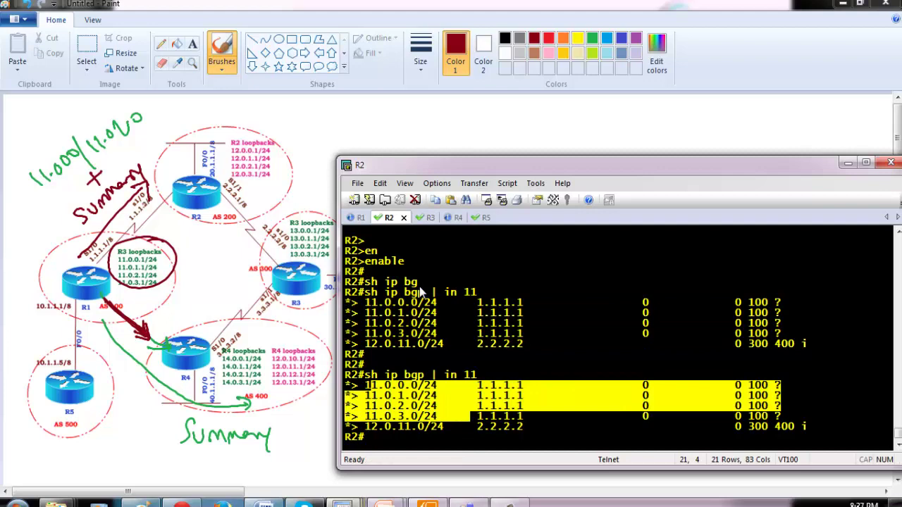
# Step: Rerun R1's BGP summary, showing 4.4.4.1 established with 18 prefixes
pyautogui.click(358, 217)
pyautogui.press('Return')
pyautogui.press('Up')
pyautogui.press('Return')
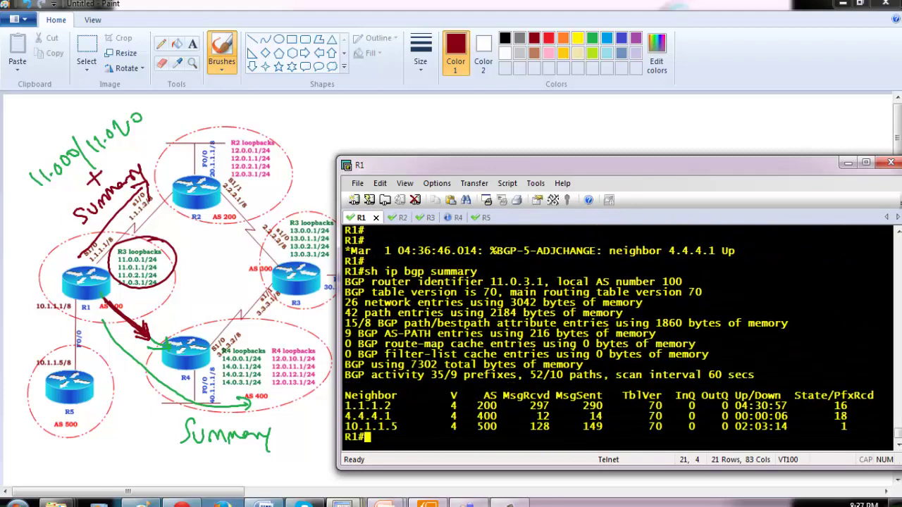
# Step: On R1, enter configuration mode and the 'router bgp 100' process
pyautogui.press('Return')
pyautogui.press('Return')
pyautogui.write('c')
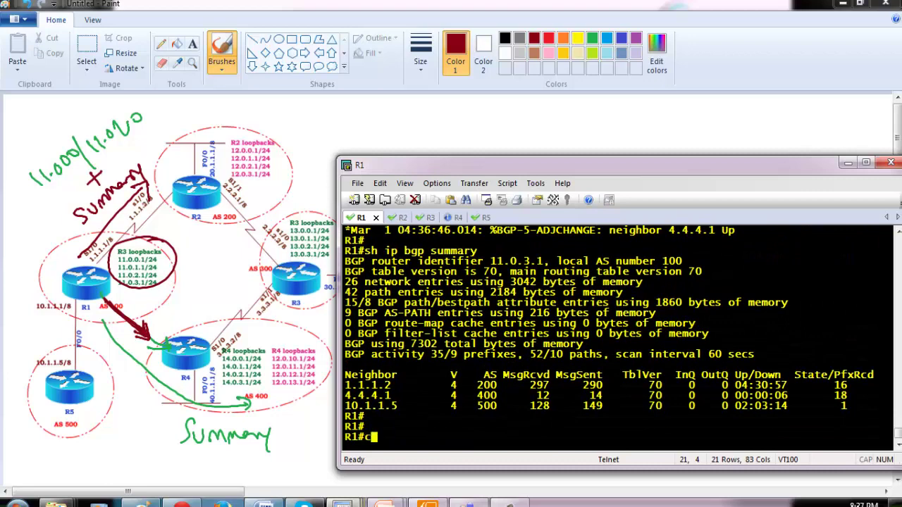
pyautogui.write('onf t')
pyautogui.press('Return')
pyautogui.press('Return')
pyautogui.write('router bg')
pyautogui.press('Tab')
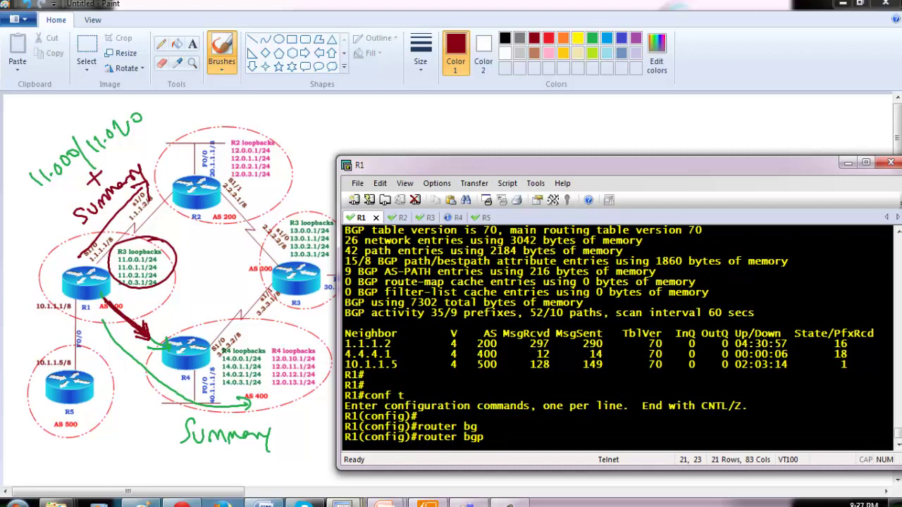
pyautogui.write('100')
pyautogui.press('Return')
# Step: Add 'aggregate-address 11.0.0.0 255.255.252.0 summary-only' under BGP 100 on R1
pyautogui.write('ag')
pyautogui.press('Tab')
pyautogui.write('11.0.0.0 2')
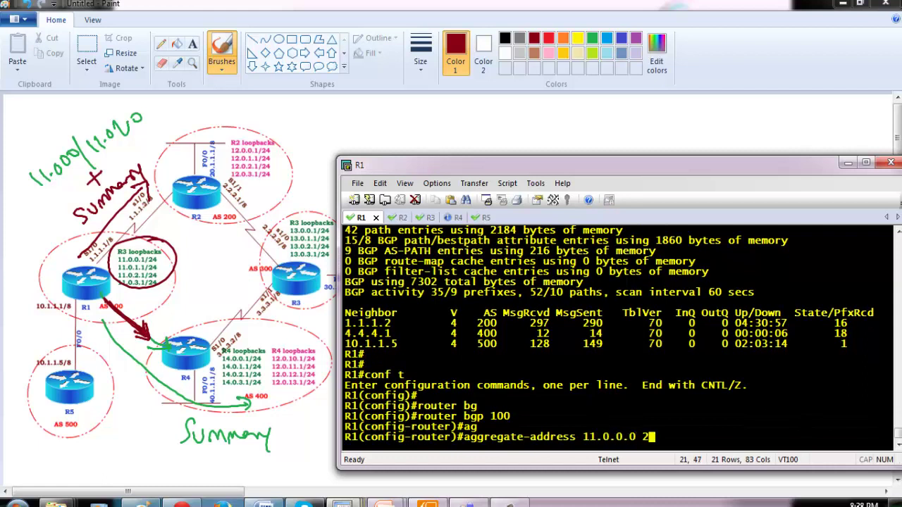
pyautogui.write('55.255.252.')
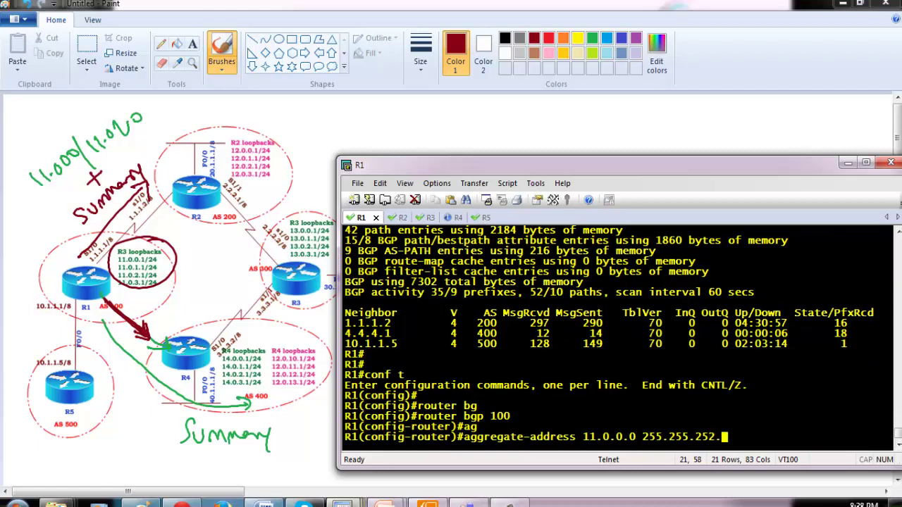
pyautogui.write('0 su')
pyautogui.press('Tab')
pyautogui.write('m')
pyautogui.press('Tab')
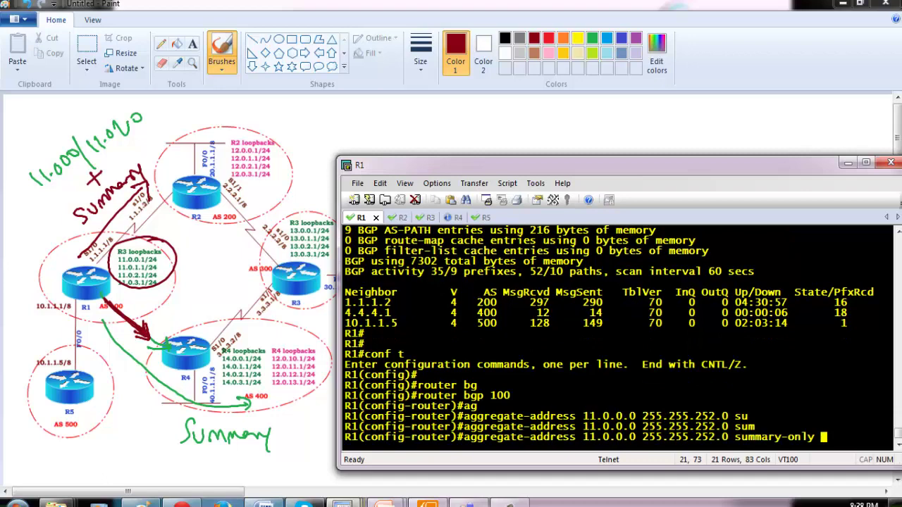
pyautogui.press('Return')
pyautogui.press('Return')
pyautogui.press('Return')
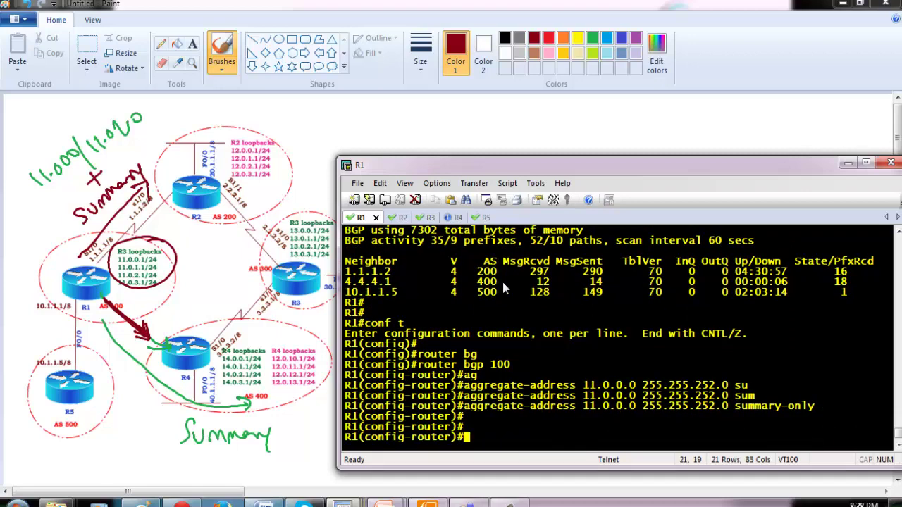
pyautogui.click(398, 217)
pyautogui.press('Return')
pyautogui.press('Return')
# Step: Rerun 'sh ip bgp | in 11' on R2 until only 11.0.0.0/22 appears, then highlight it
pyautogui.press('Up')
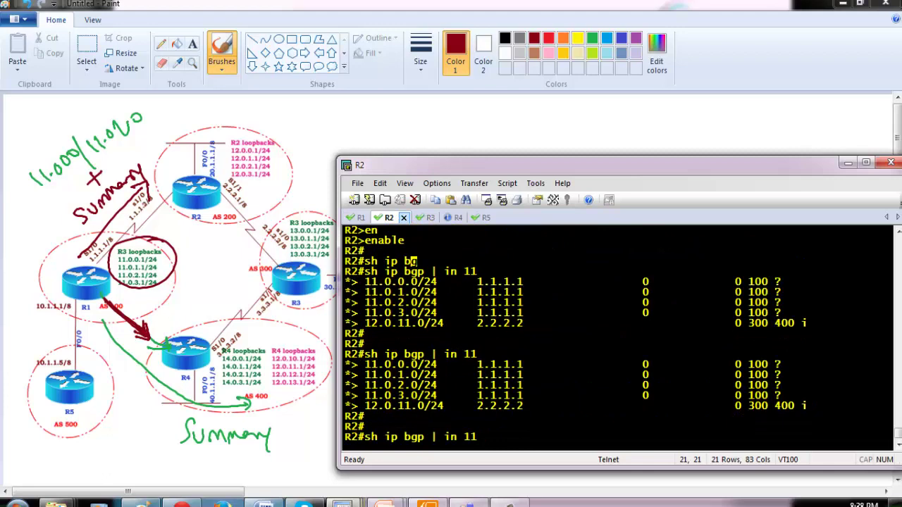
pyautogui.press('Return')
pyautogui.press('Return')
pyautogui.press('Return')
pyautogui.press('Return')
pyautogui.press('Up')
pyautogui.press('Return')
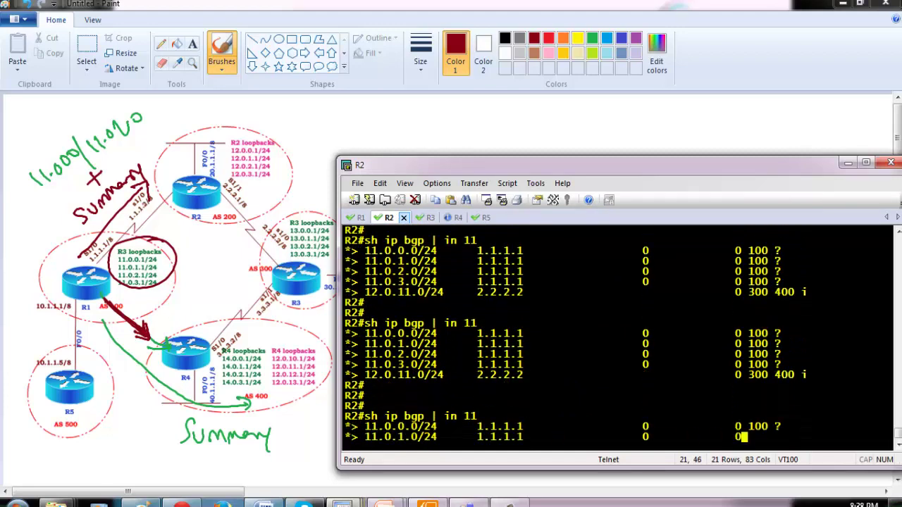
pyautogui.press('Return')
pyautogui.press('Return')
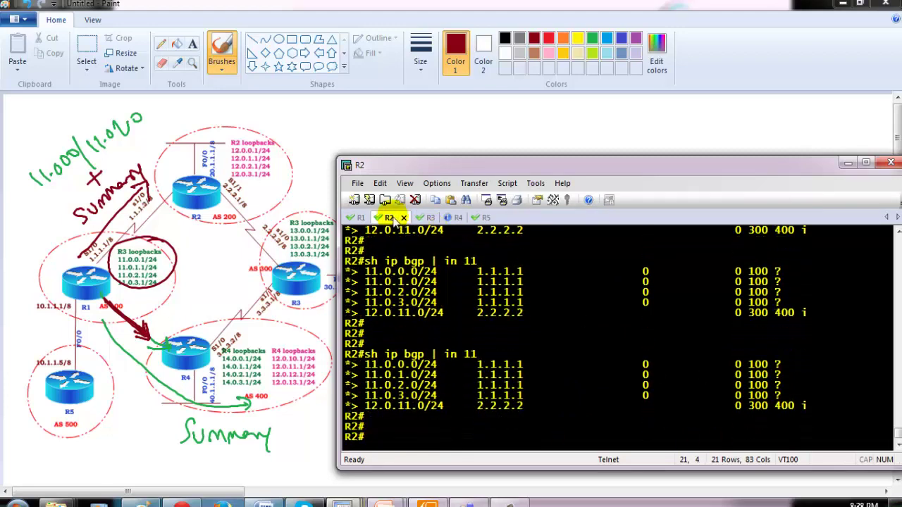
pyautogui.click(360, 217)
pyautogui.press('Return')
pyautogui.press('Return')
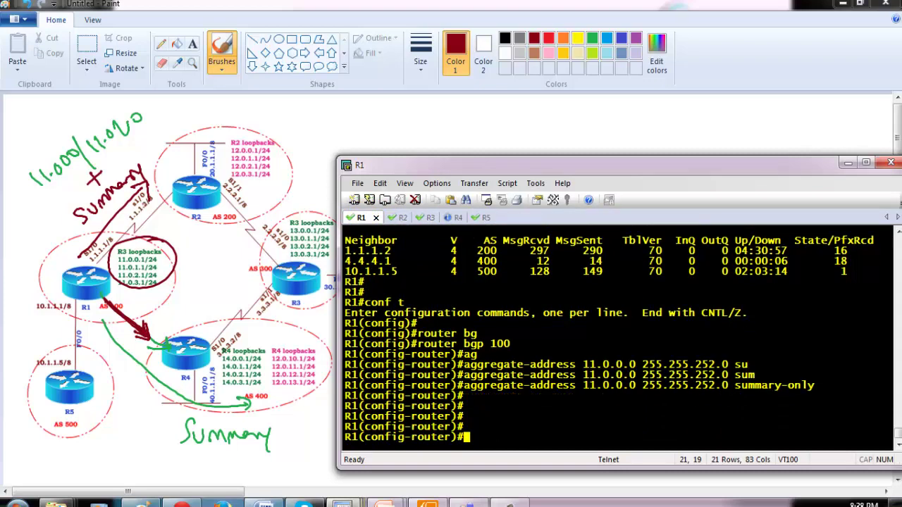
pyautogui.click(400, 218)
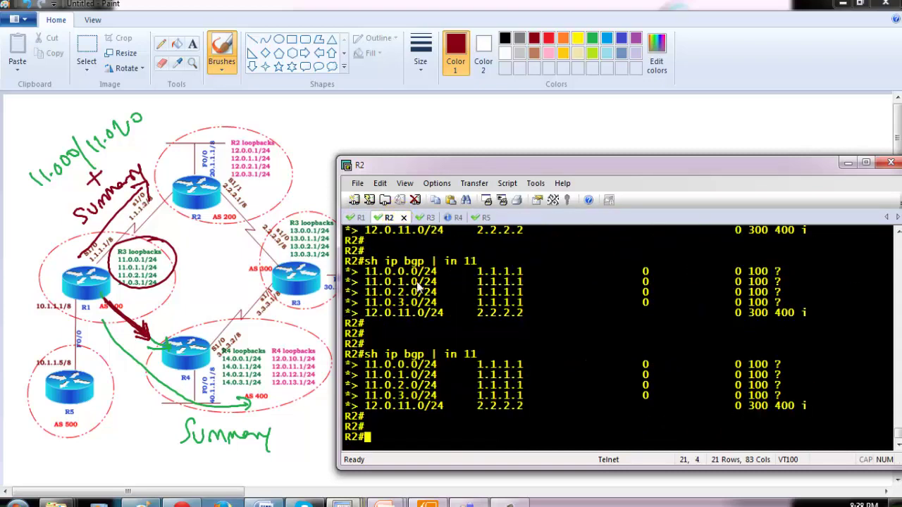
pyautogui.press('Up')
pyautogui.press('Return')
pyautogui.press('Return')
pyautogui.press('Return')
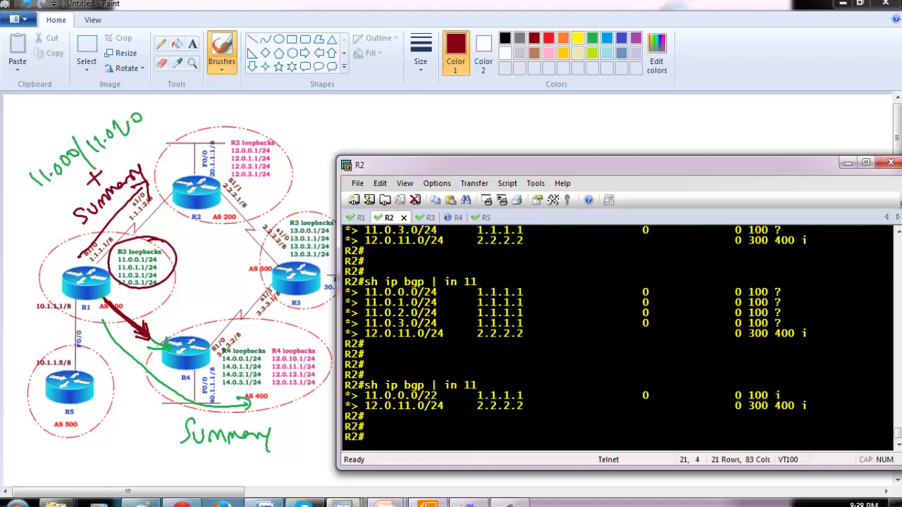
pyautogui.moveTo(365, 395); pyautogui.dragTo(466, 404)
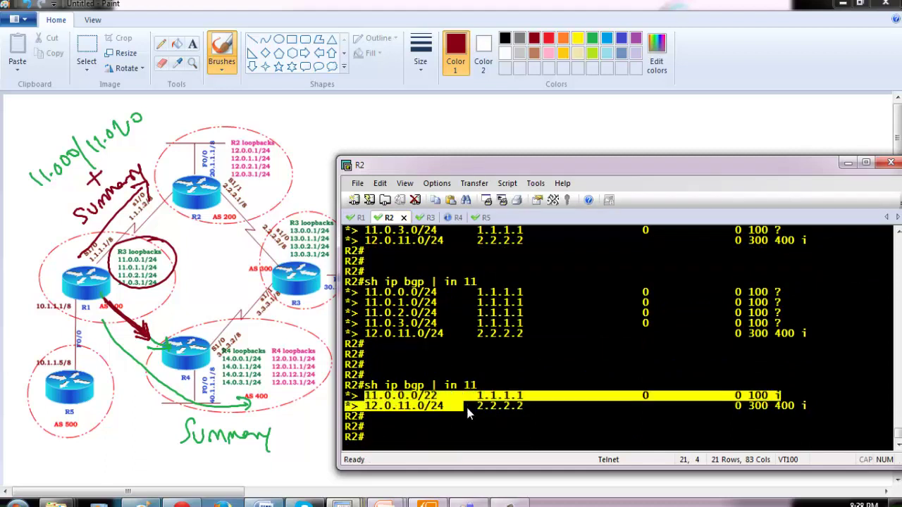